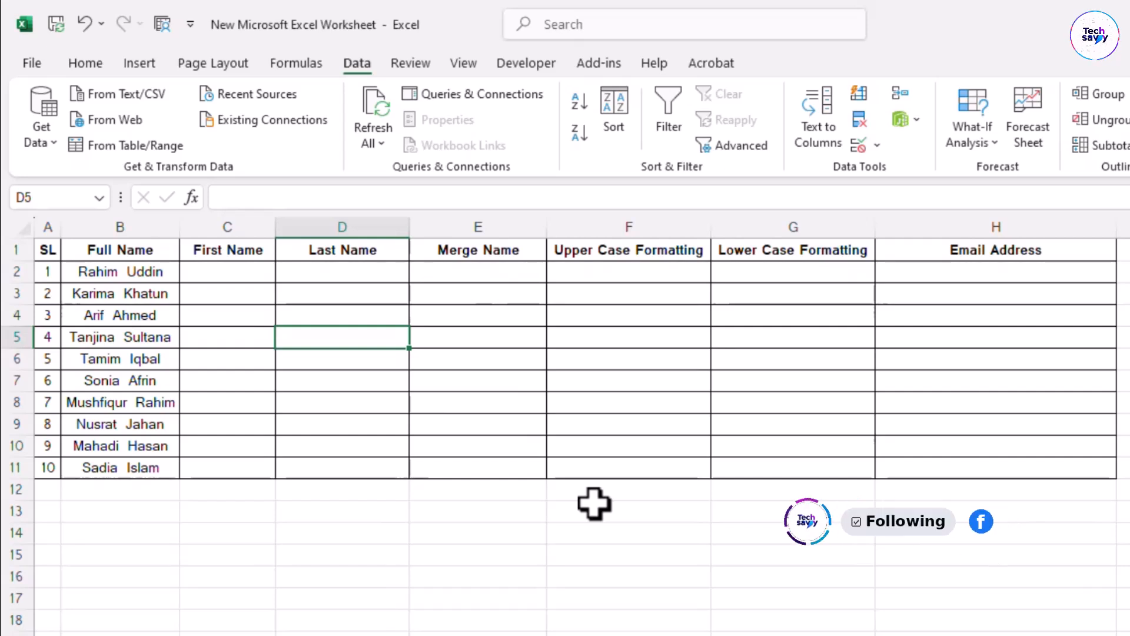
# Review the Full Name, First Name and Last Name columns of the name table
pyautogui.scroll(-1, 585, 500)
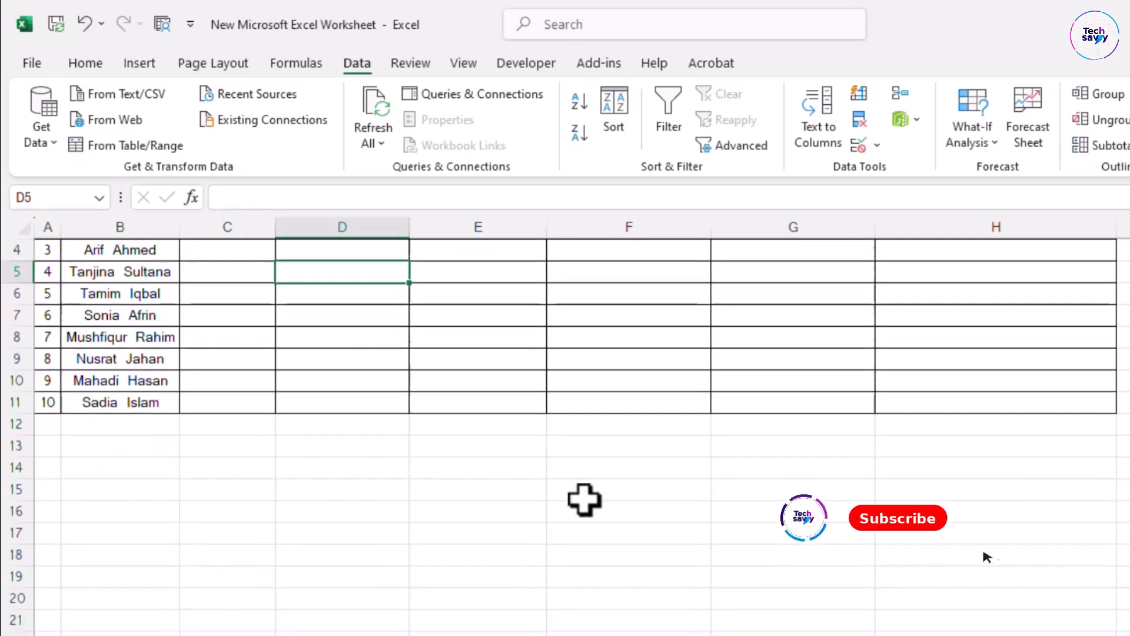
pyautogui.scroll(1, 585, 500)
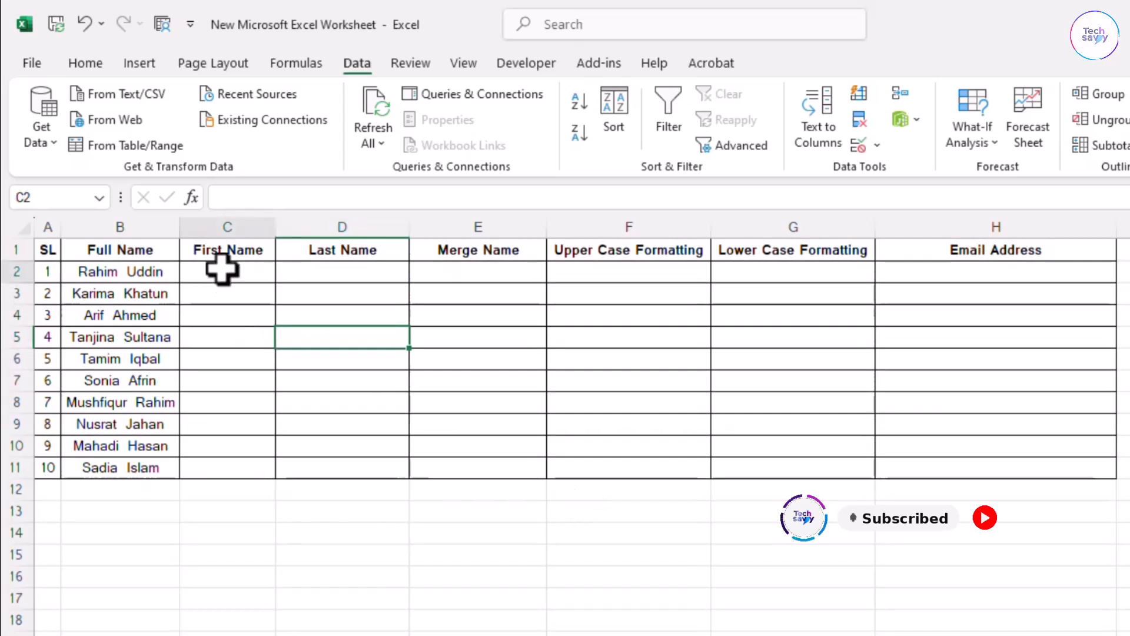
pyautogui.moveTo(222, 270); pyautogui.dragTo(263, 496)
pyautogui.moveTo(339, 275); pyautogui.dragTo(353, 469)
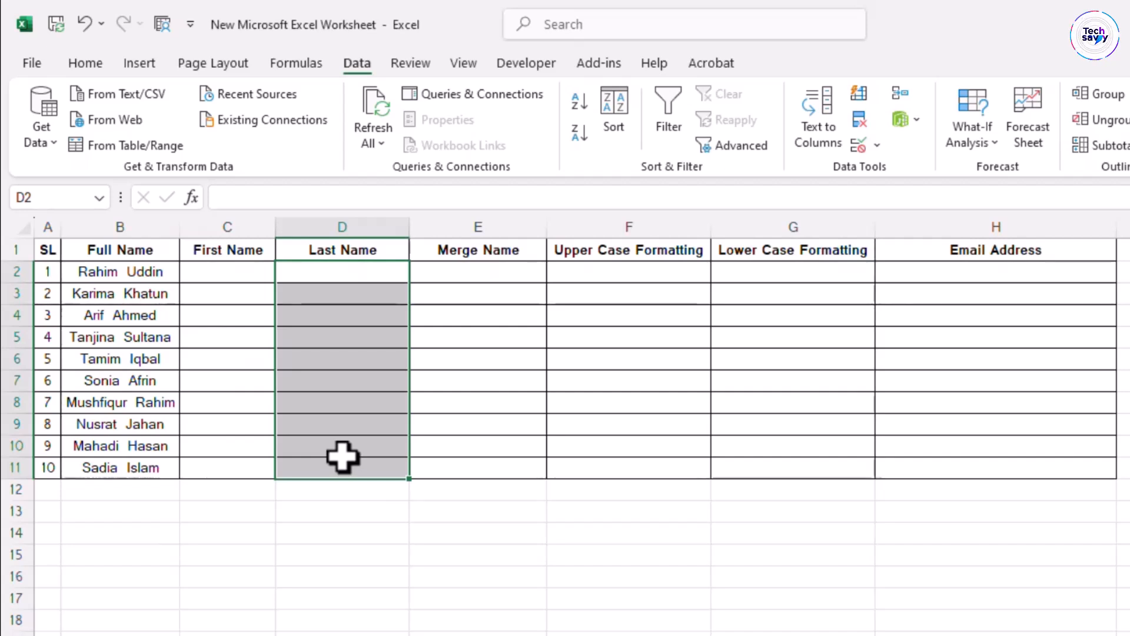
pyautogui.click(576, 399)
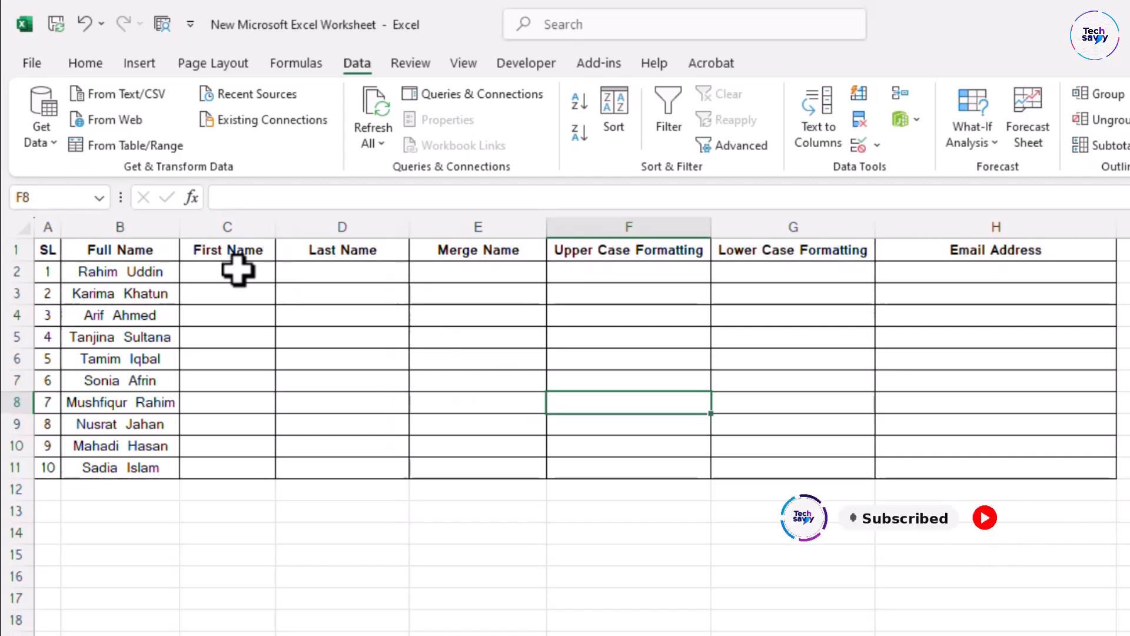
pyautogui.click(135, 223)
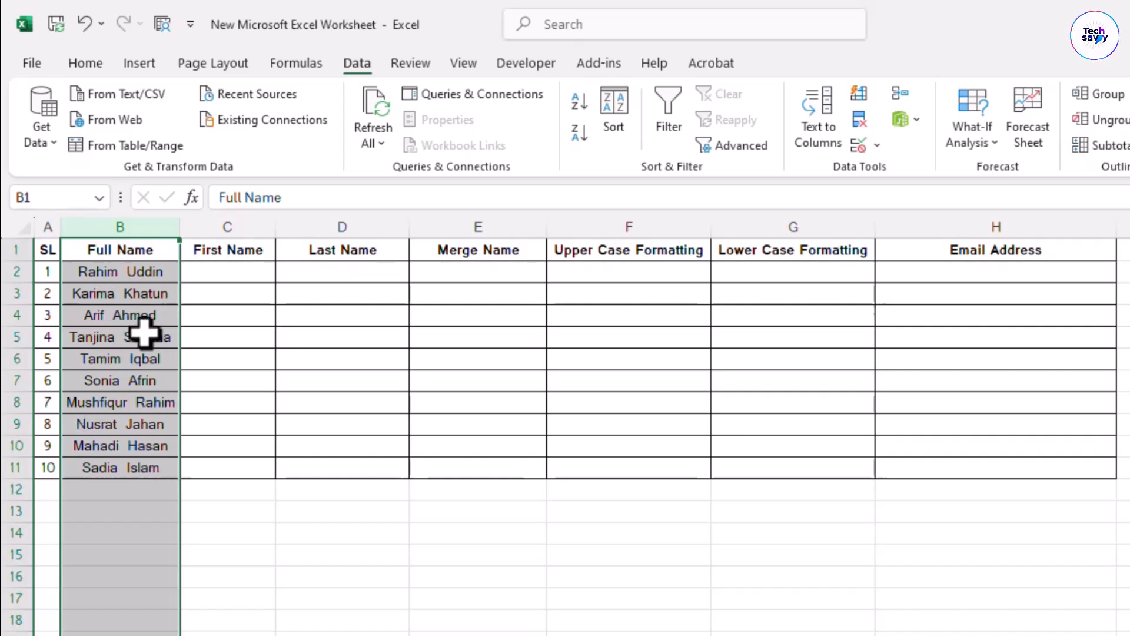
pyautogui.click(241, 226)
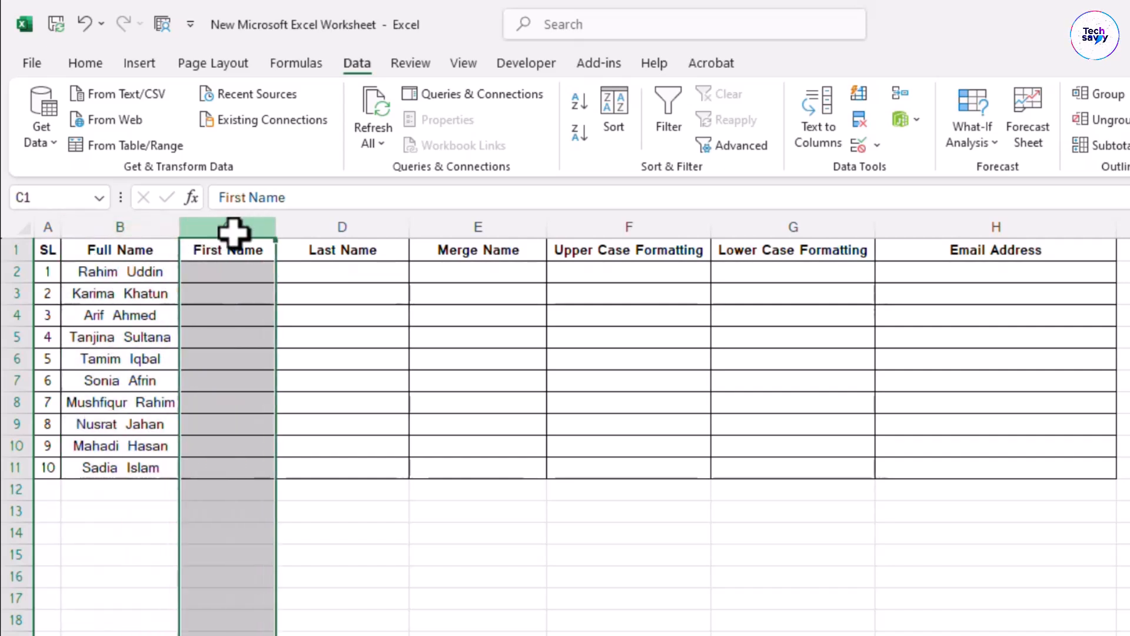
pyautogui.click(335, 227)
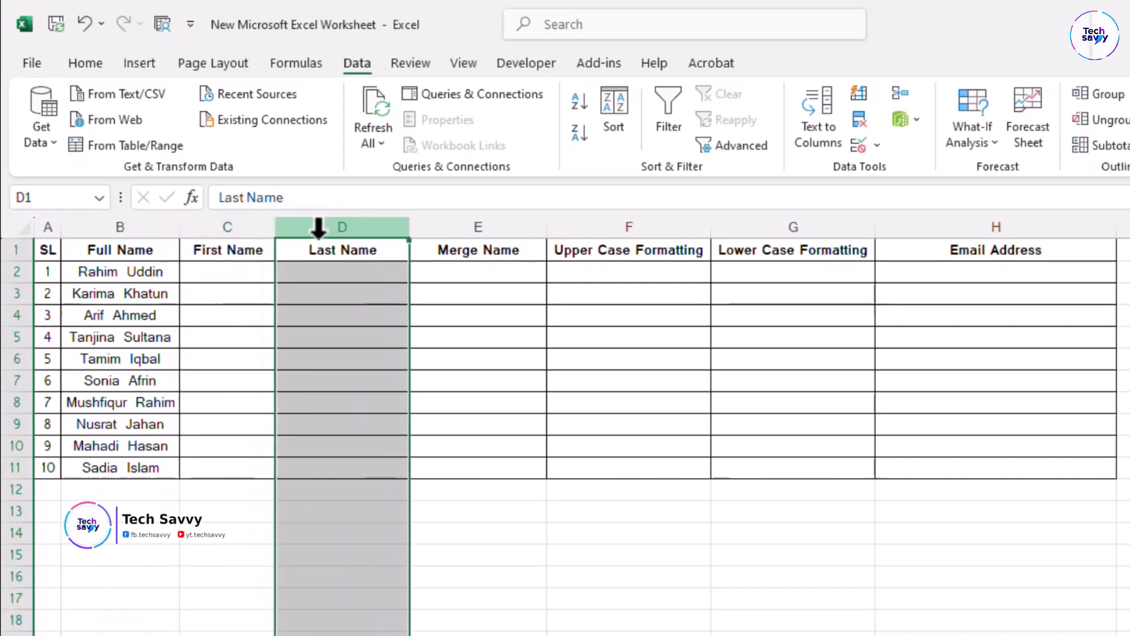
pyautogui.click(216, 223)
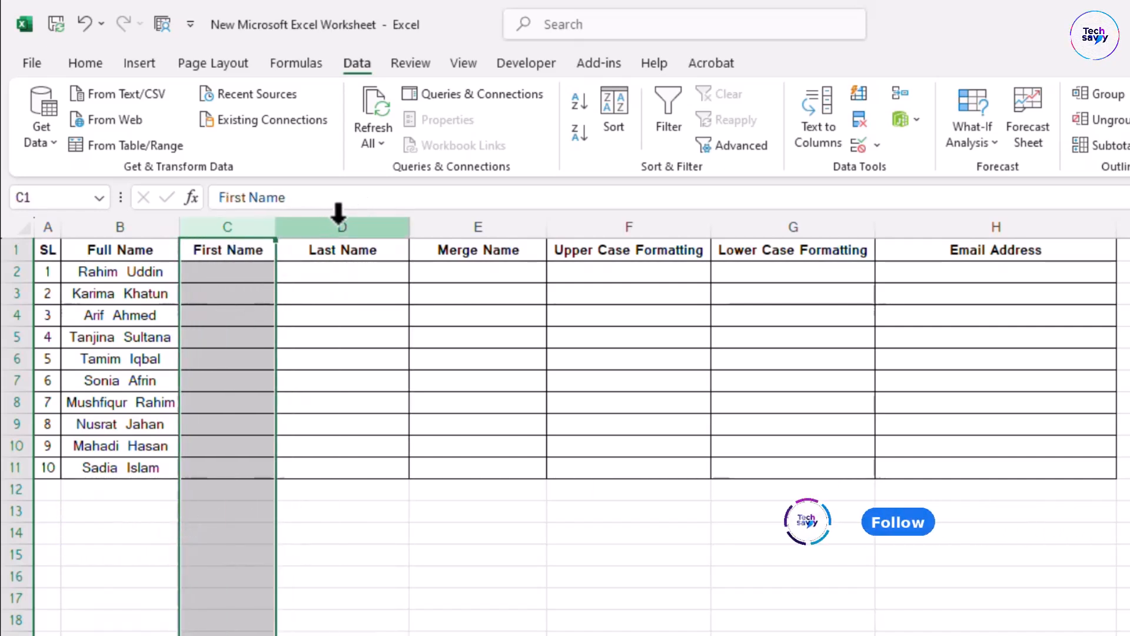
pyautogui.click(338, 219)
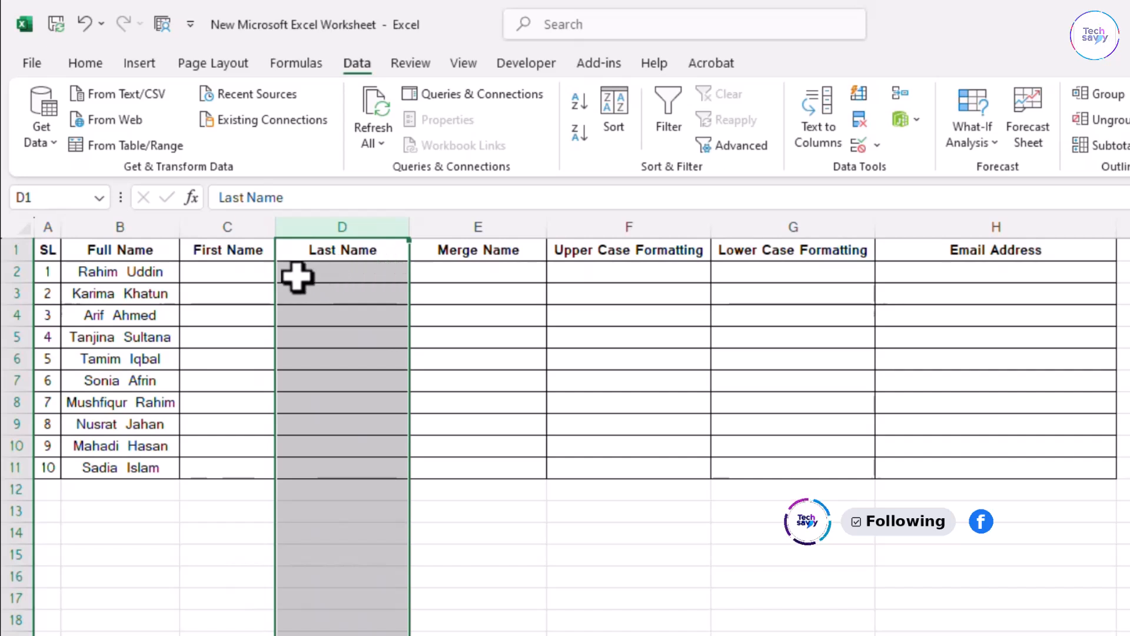
pyautogui.click(257, 276)
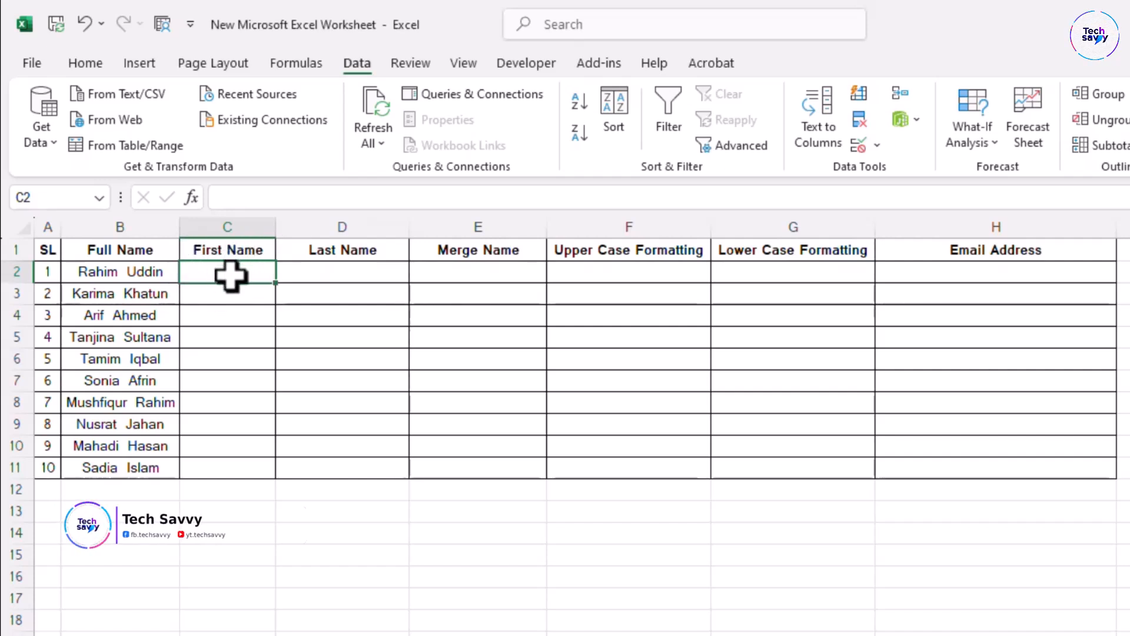
# Enter the first person's first name in C2 and last name in D2 as the split example
pyautogui.click(11, 273)
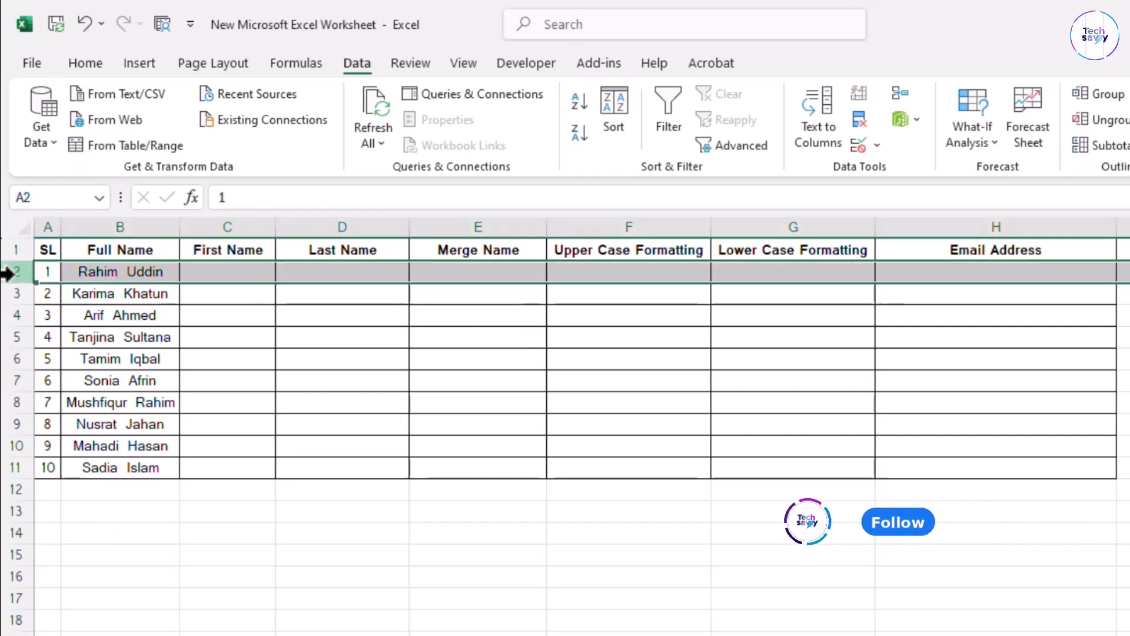
pyautogui.click(227, 271)
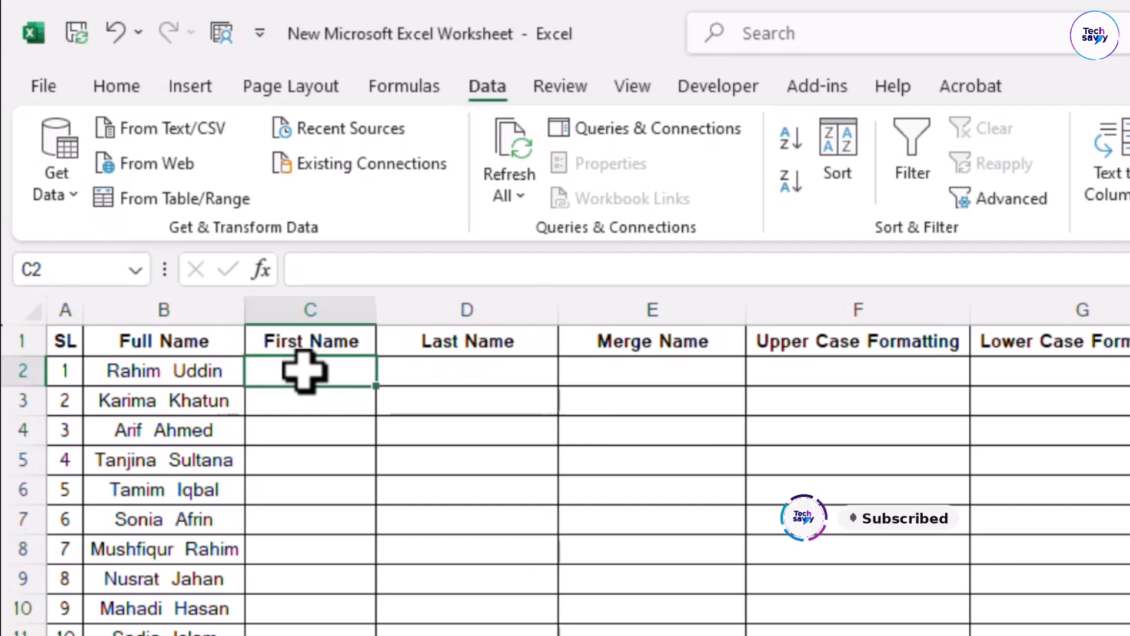
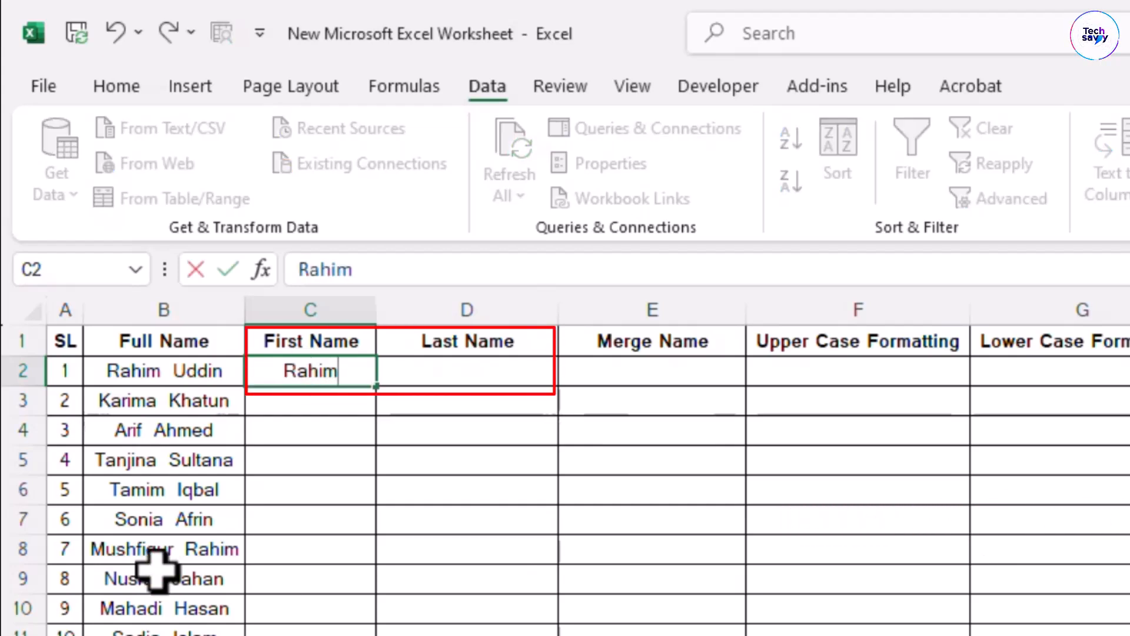
pyautogui.click(489, 366)
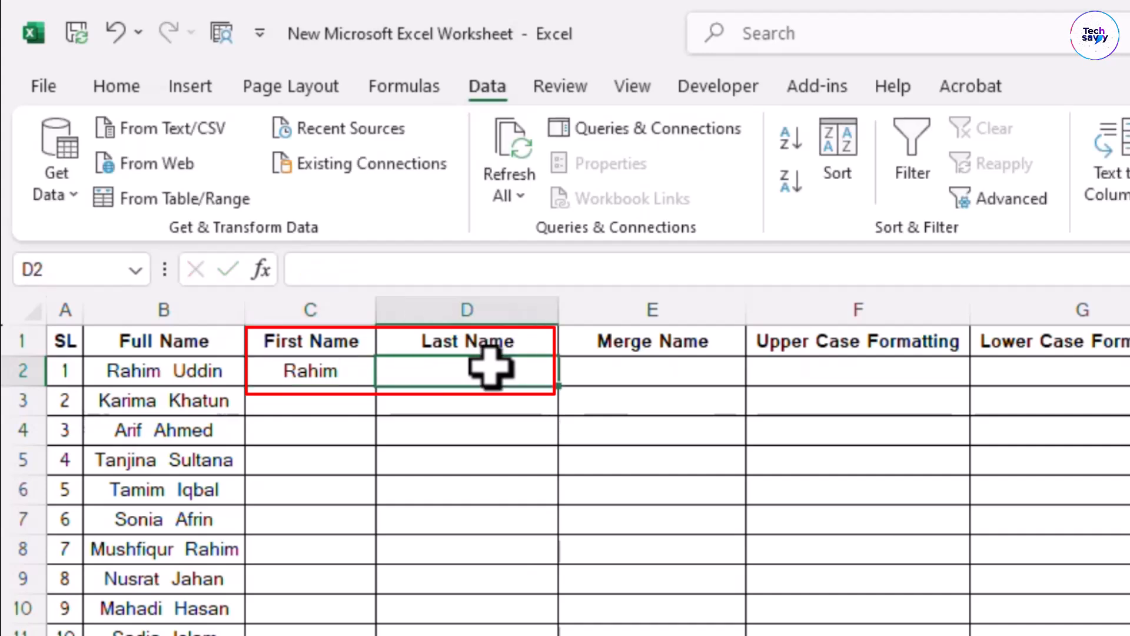
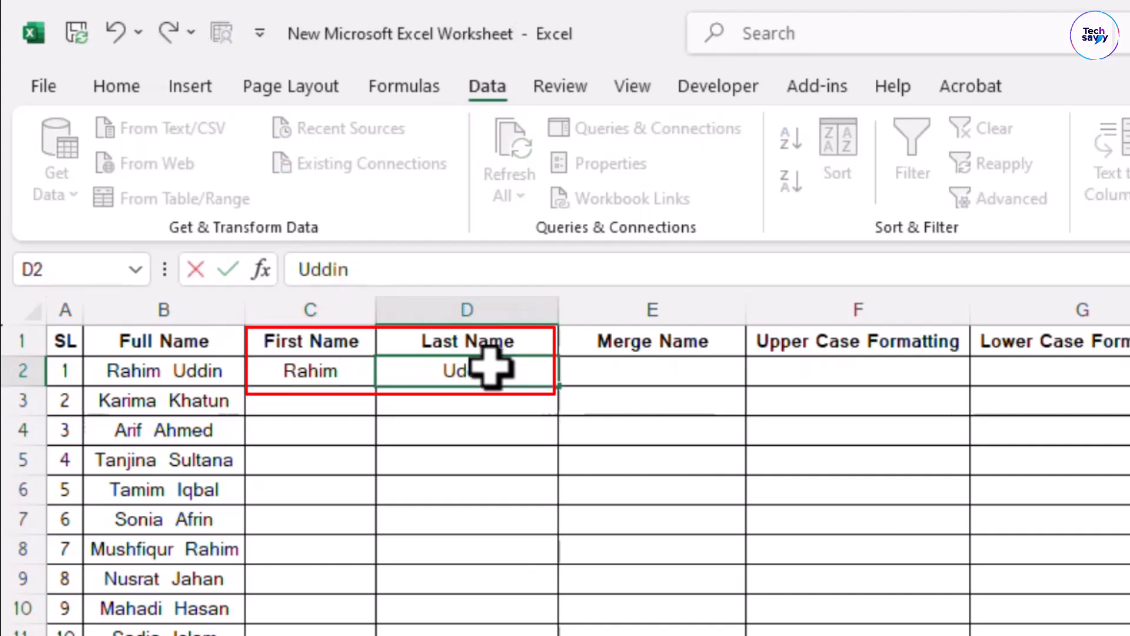
pyautogui.press('Return')
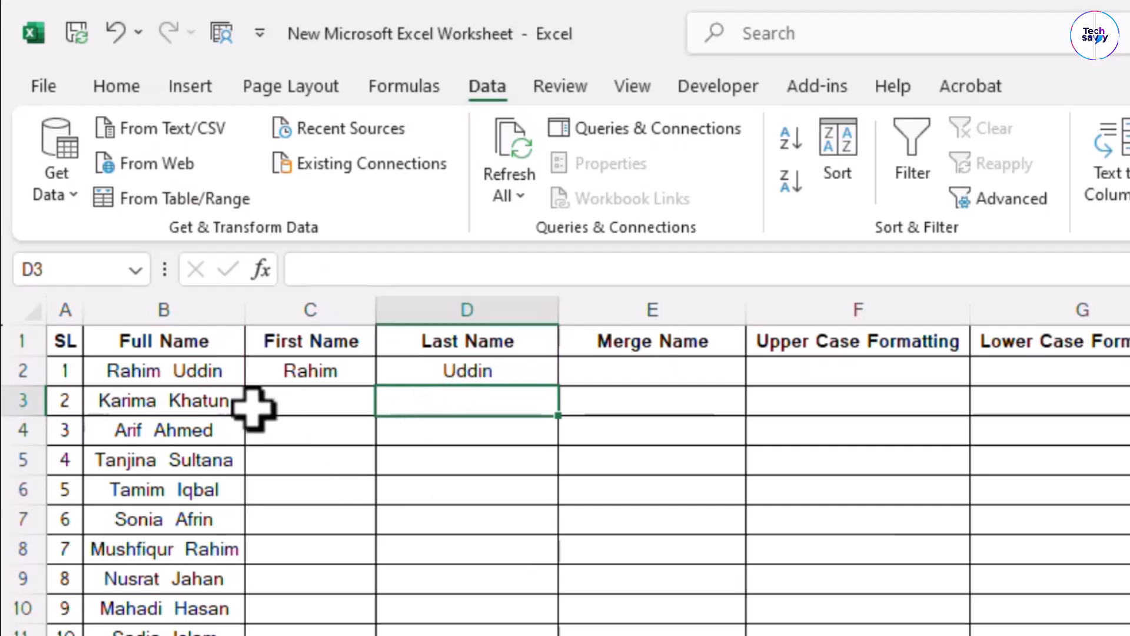
pyautogui.click(273, 406)
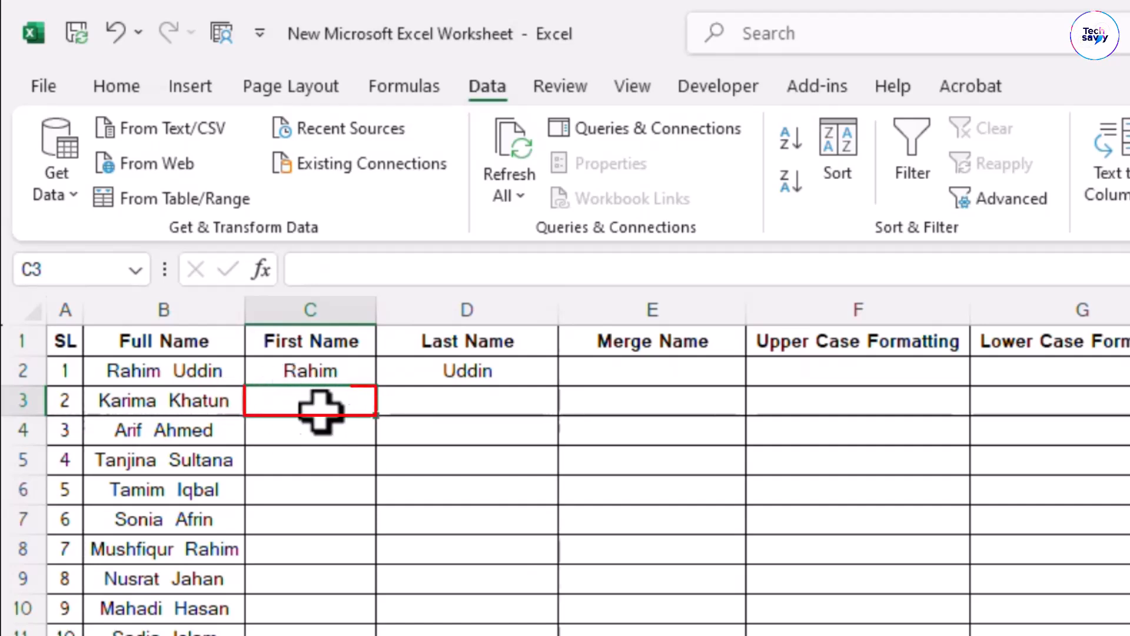
pyautogui.click(314, 302)
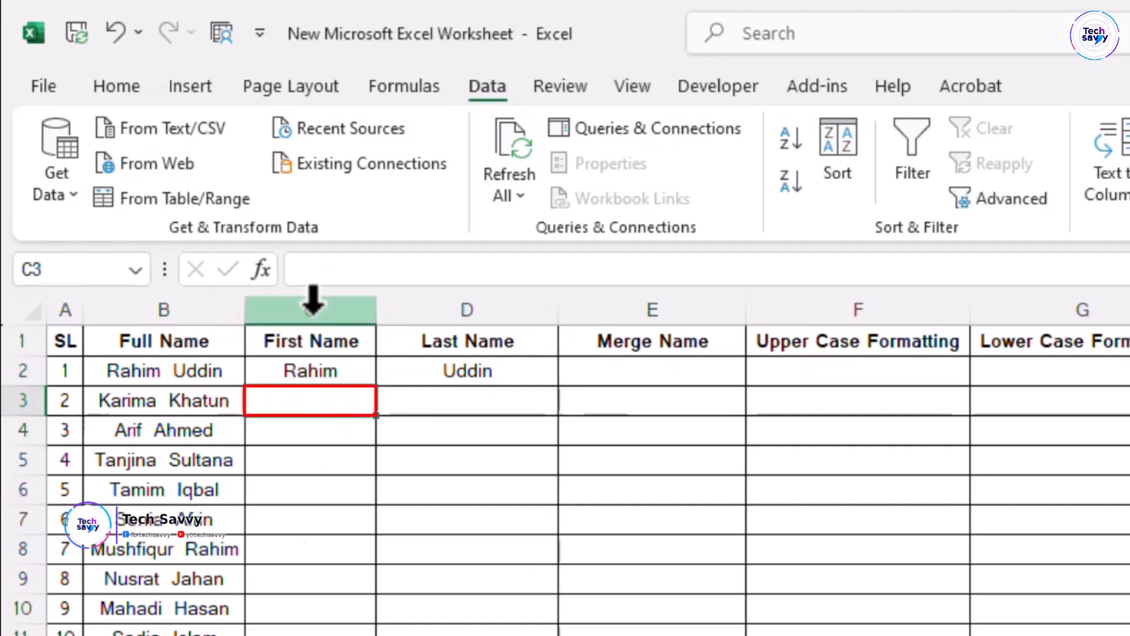
# Flash Fill the remaining First Name cells from C3 down
pyautogui.click(316, 393)
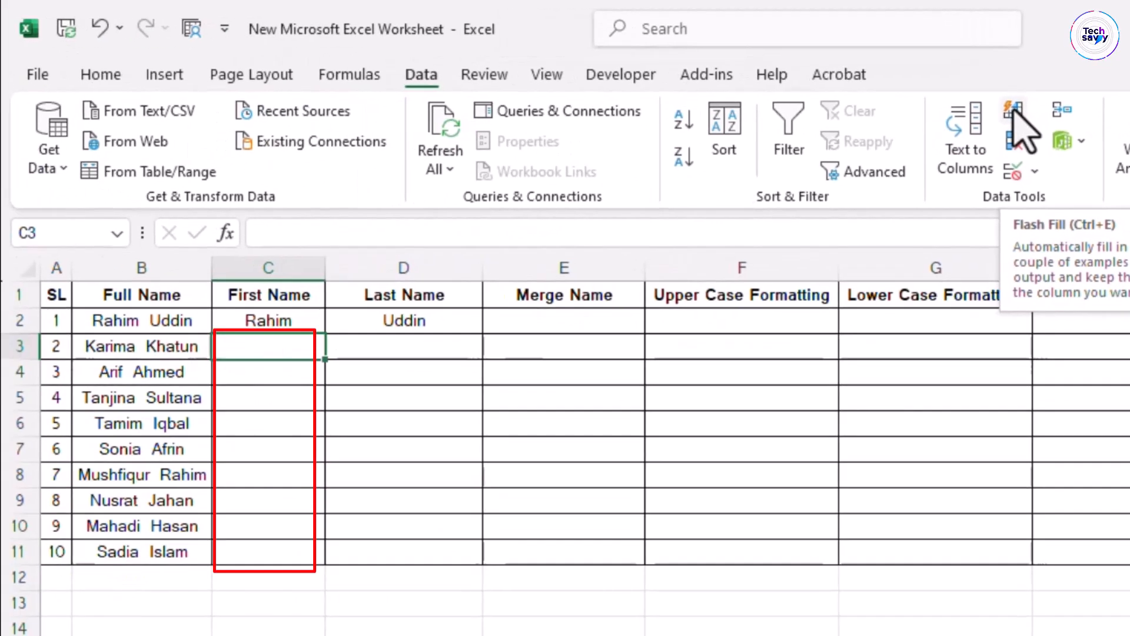
pyautogui.click(934, 189)
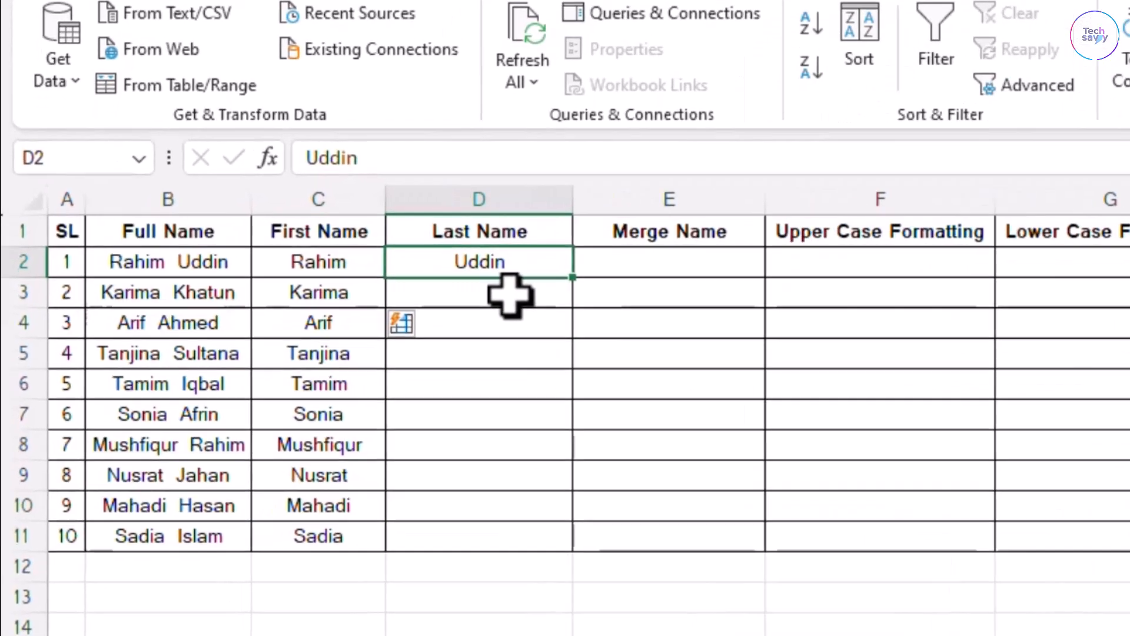
# Flash Fill the remaining Last Name cells from D3 down
pyautogui.click(421, 349)
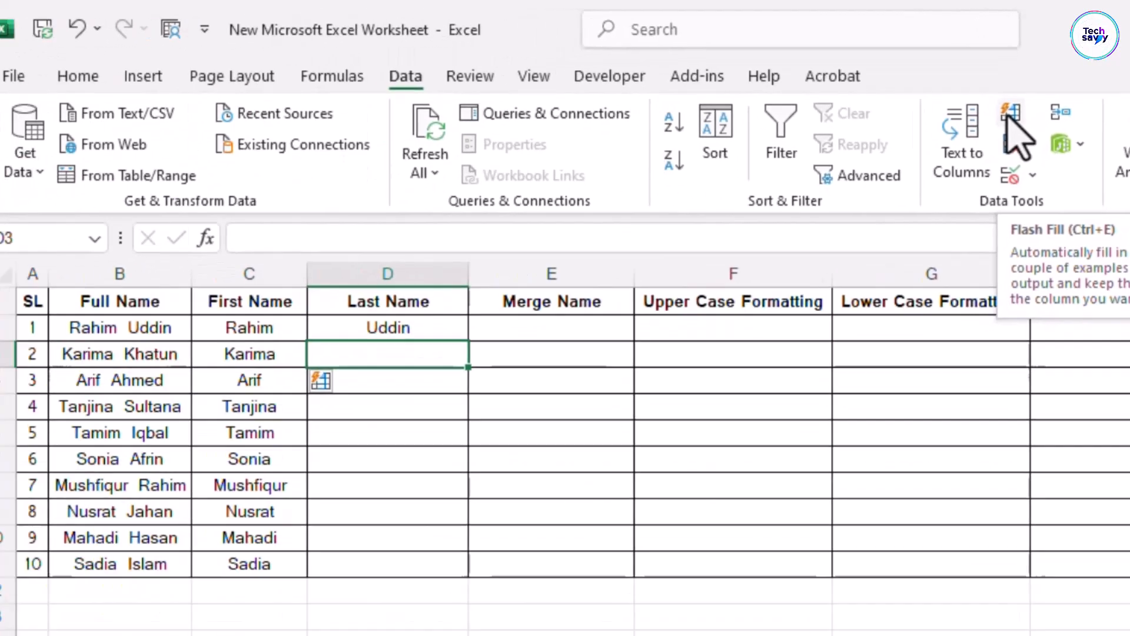
pyautogui.click(917, 200)
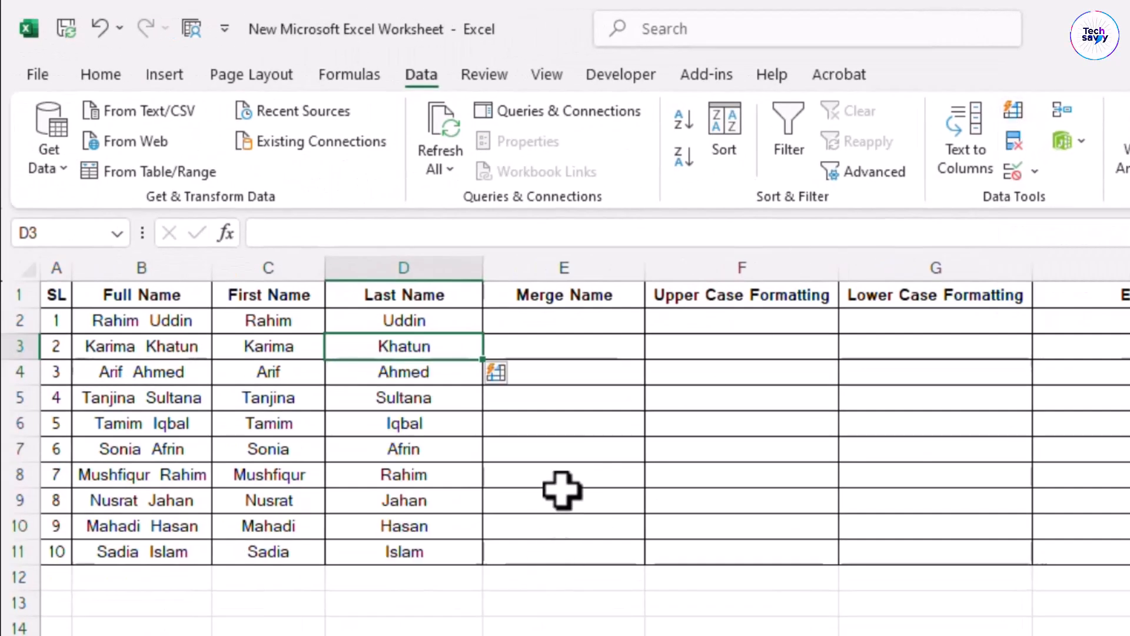
pyautogui.click(549, 325)
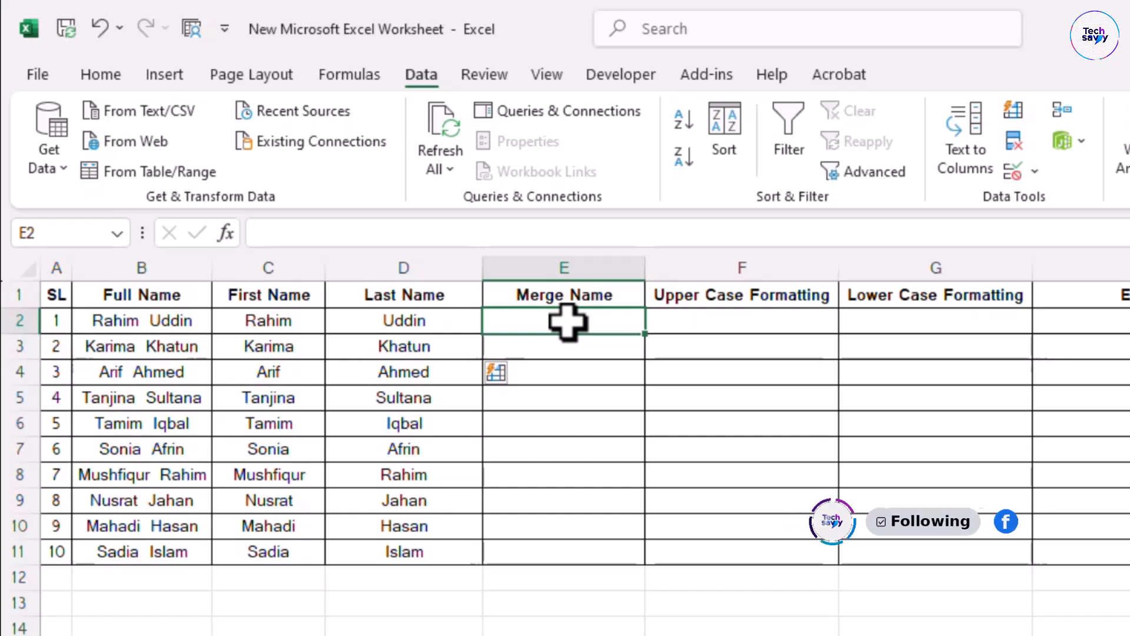
# Type the first person's first and last name together in E2 as the merge example
pyautogui.moveTo(263, 301); pyautogui.dragTo(278, 577)
pyautogui.moveTo(404, 295); pyautogui.dragTo(400, 554)
pyautogui.click(601, 318)
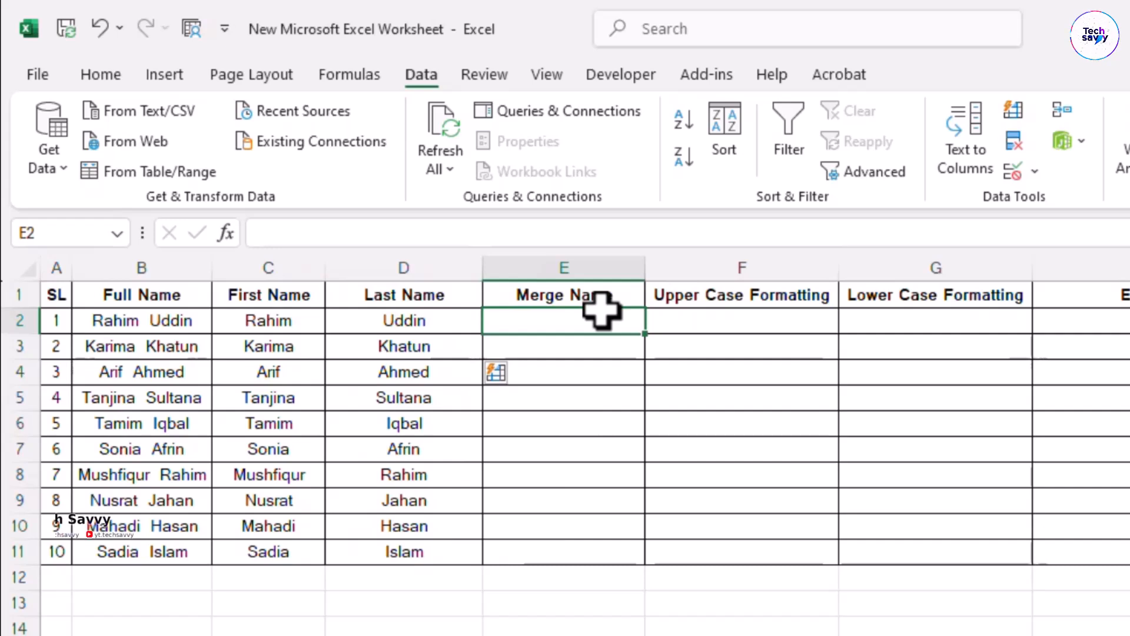
pyautogui.moveTo(292, 321); pyautogui.dragTo(357, 324)
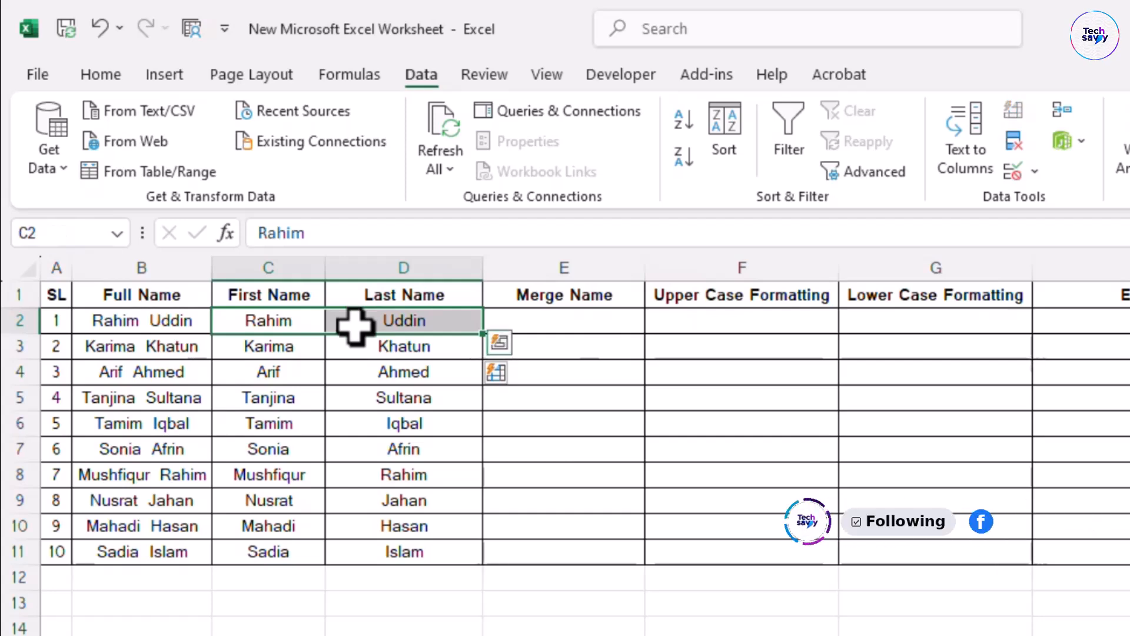
pyautogui.click(571, 324)
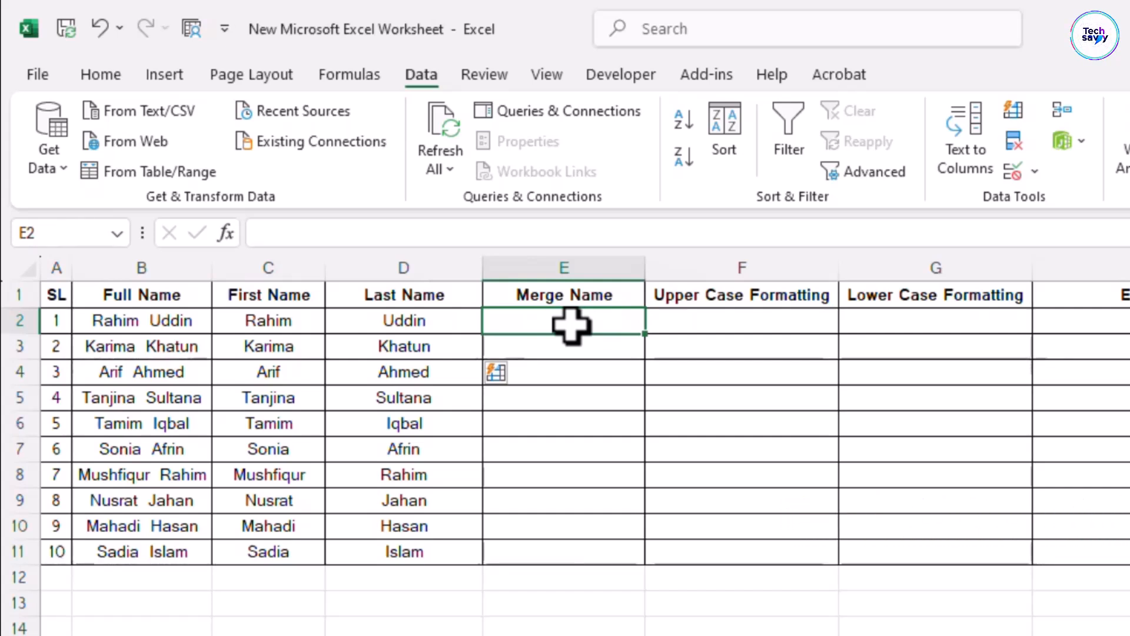
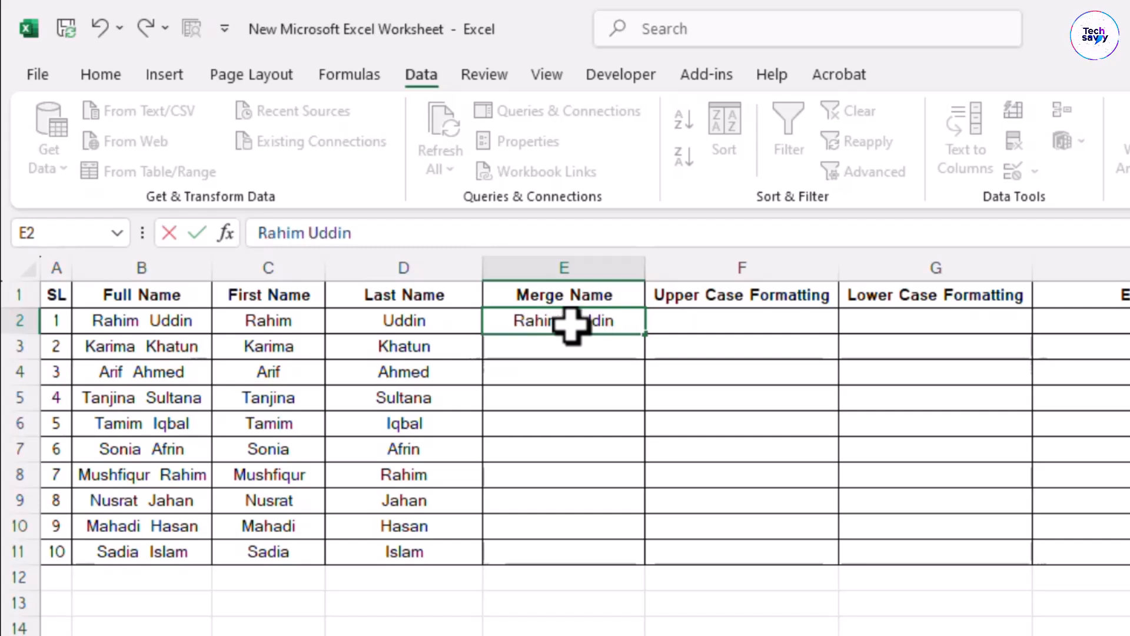
pyautogui.press('Return')
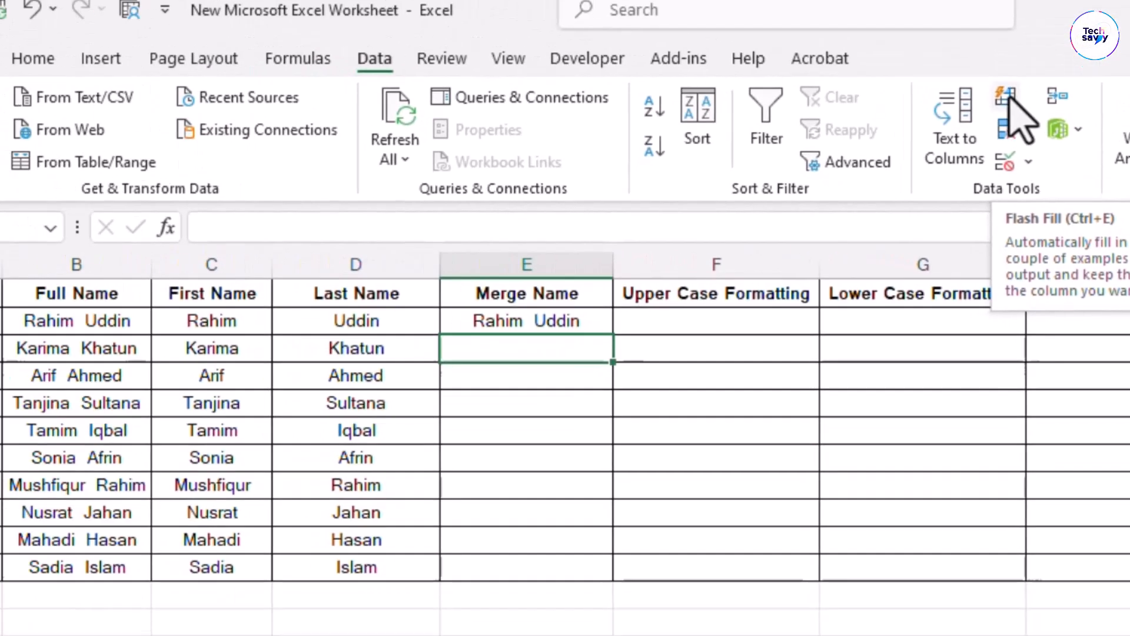
# Flash Fill the rest of the Merge Name column and check the joined names
pyautogui.click(977, 35)
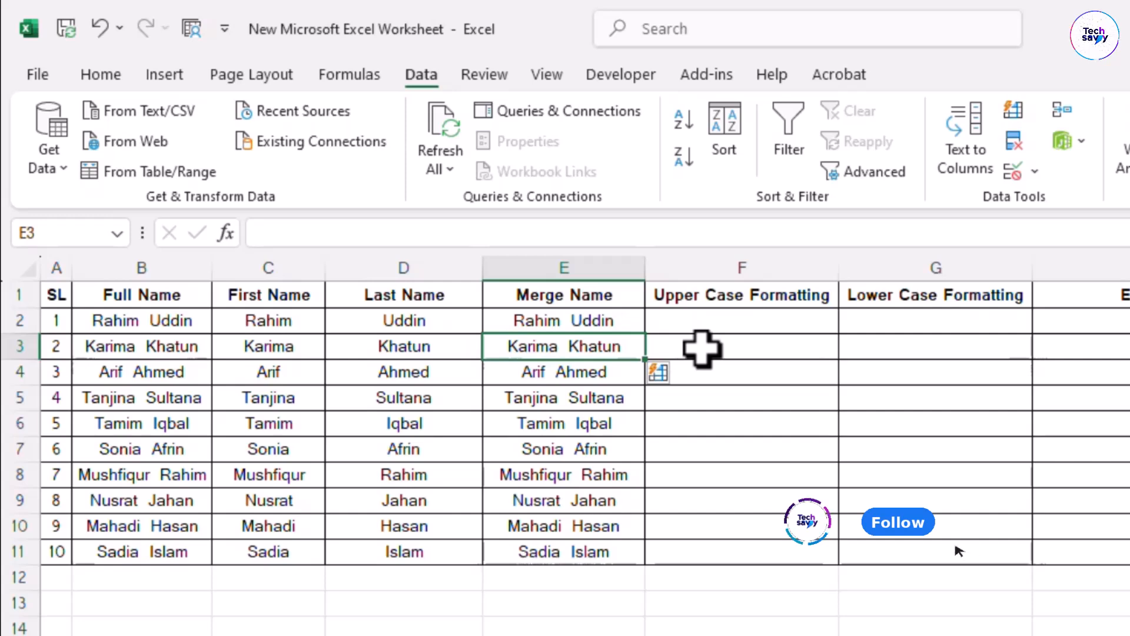
pyautogui.moveTo(550, 308); pyautogui.dragTo(583, 551)
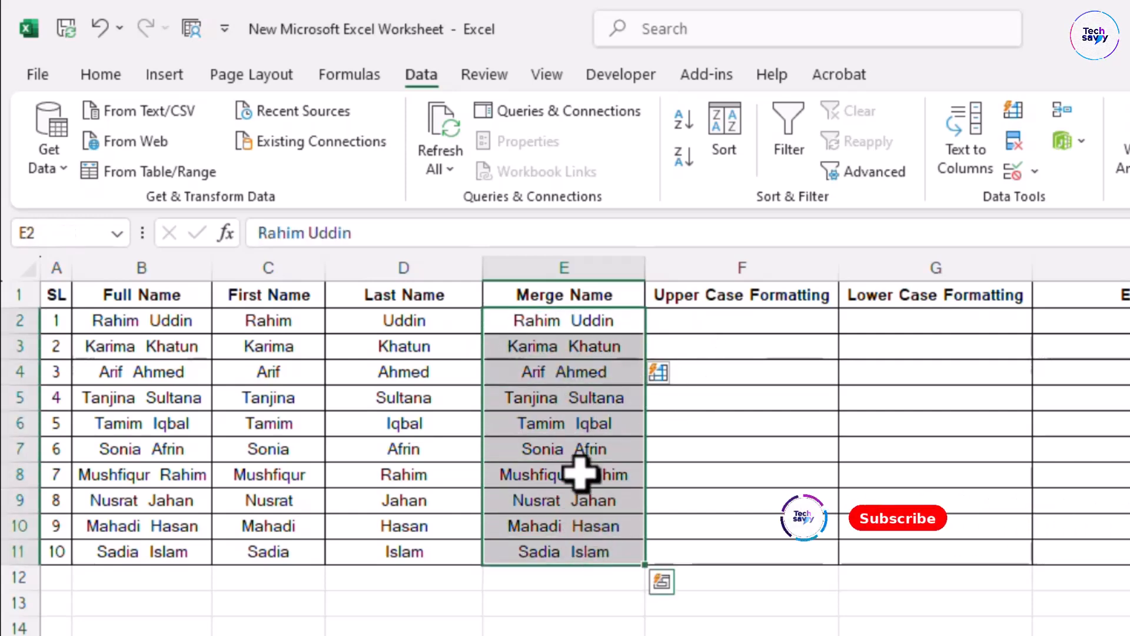
pyautogui.click(776, 316)
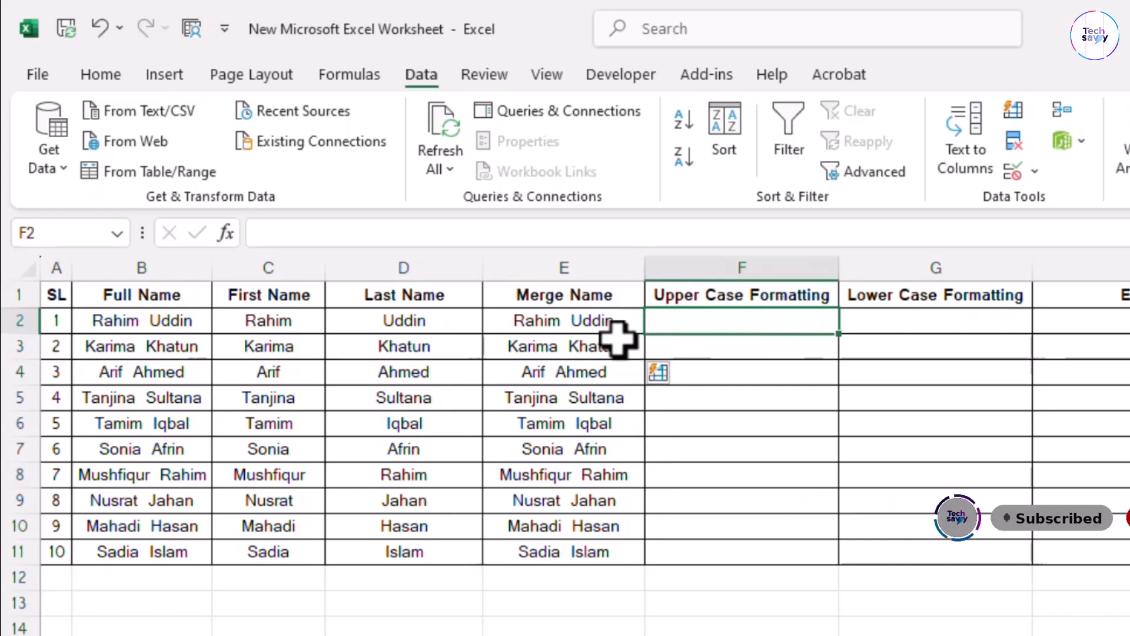
pyautogui.moveTo(570, 303); pyautogui.dragTo(562, 545)
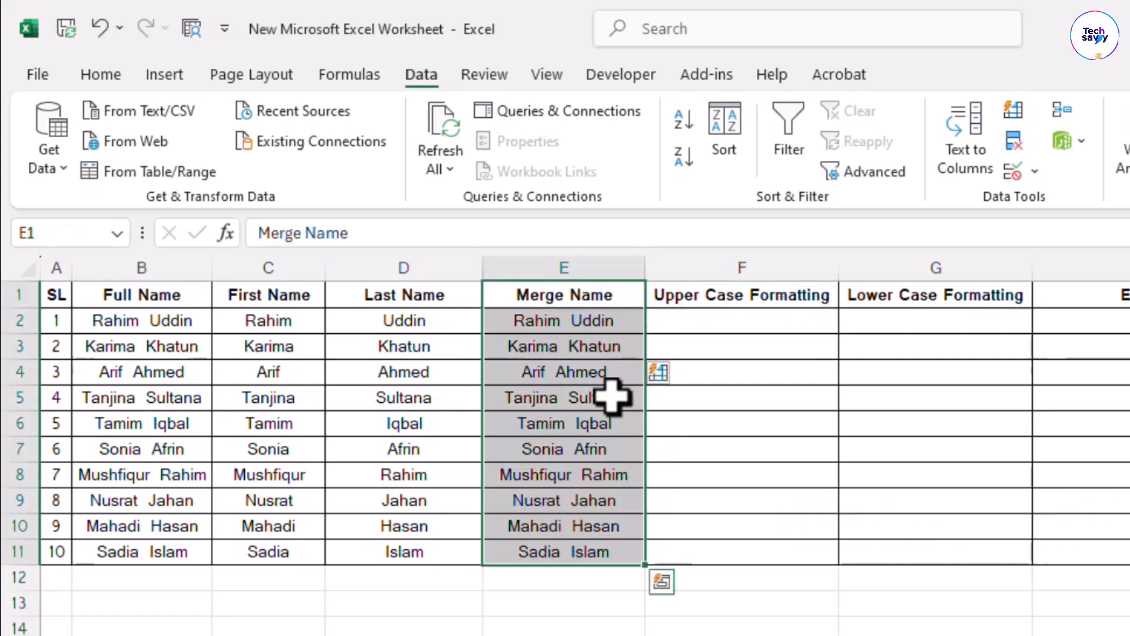
pyautogui.click(617, 323)
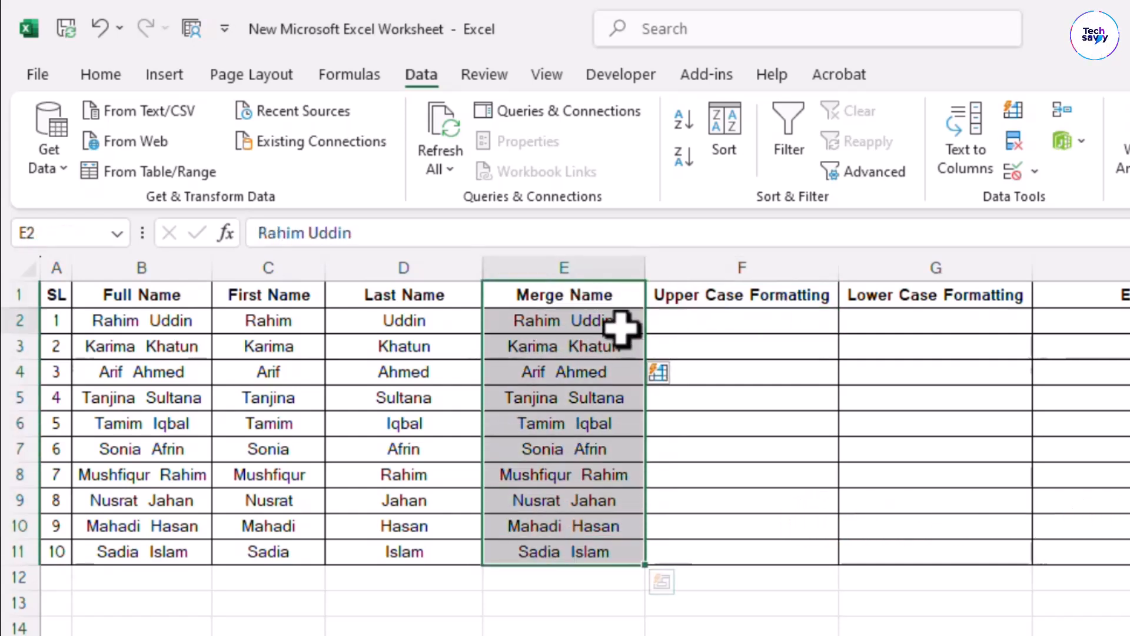
pyautogui.click(781, 327)
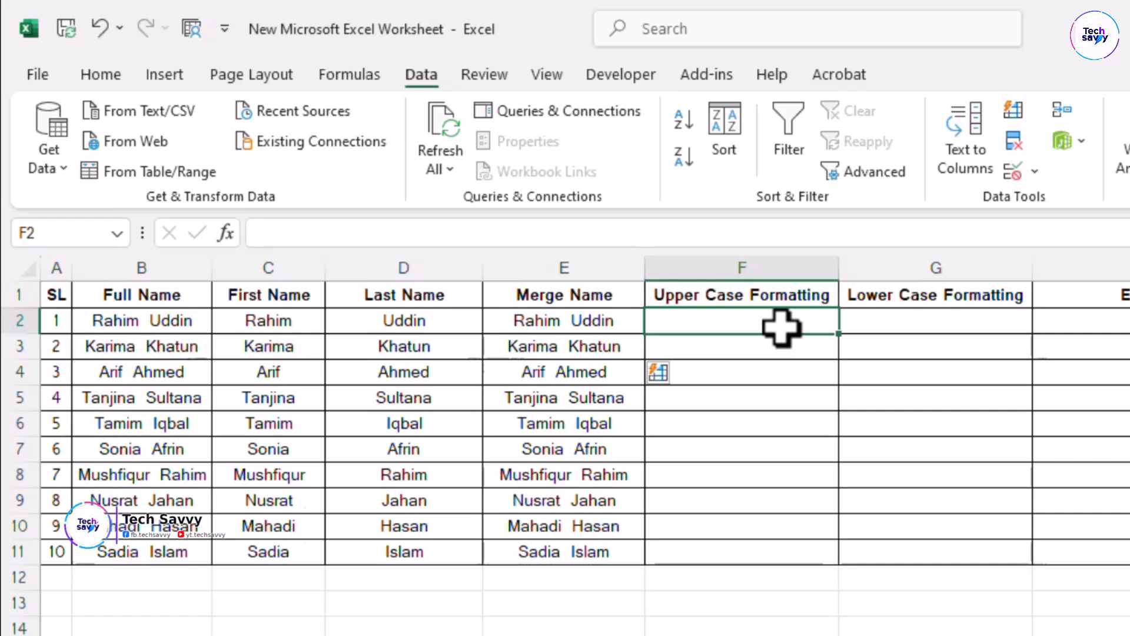
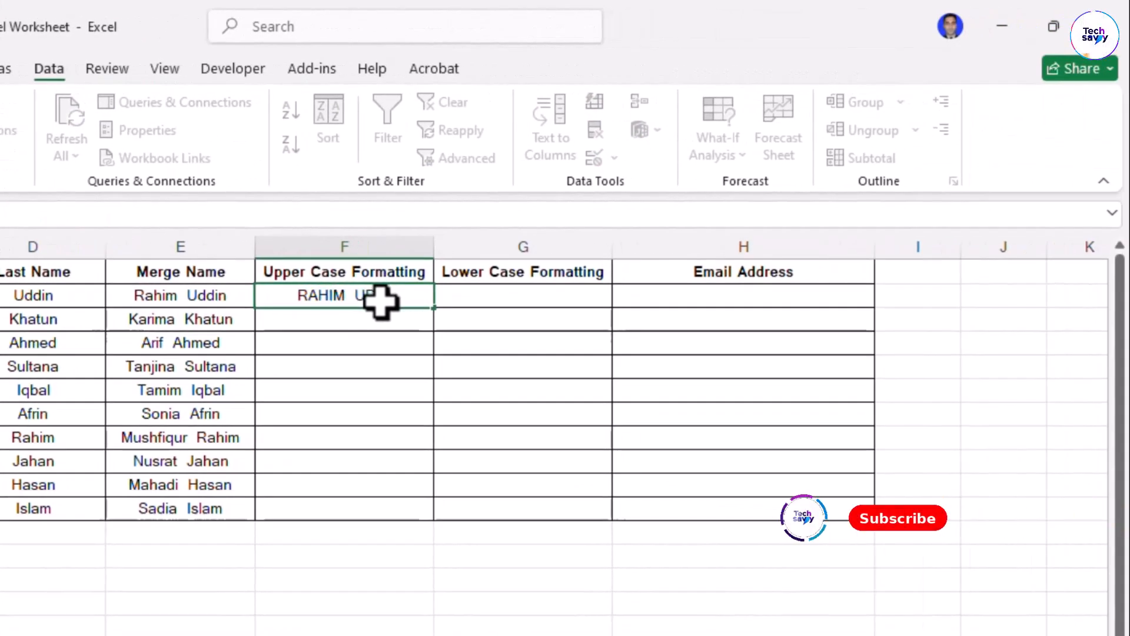
# Enter the first merged name in capitals in F2, then Flash Fill the column with Ctrl+E
pyautogui.press('Return')
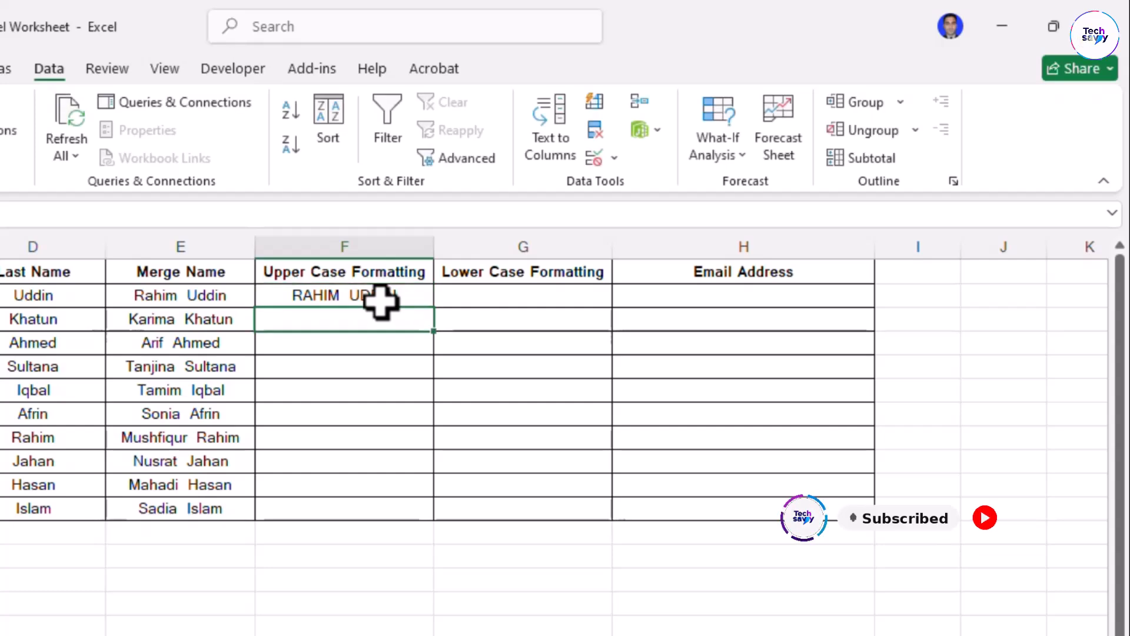
pyautogui.click(308, 293)
pyautogui.click(318, 323)
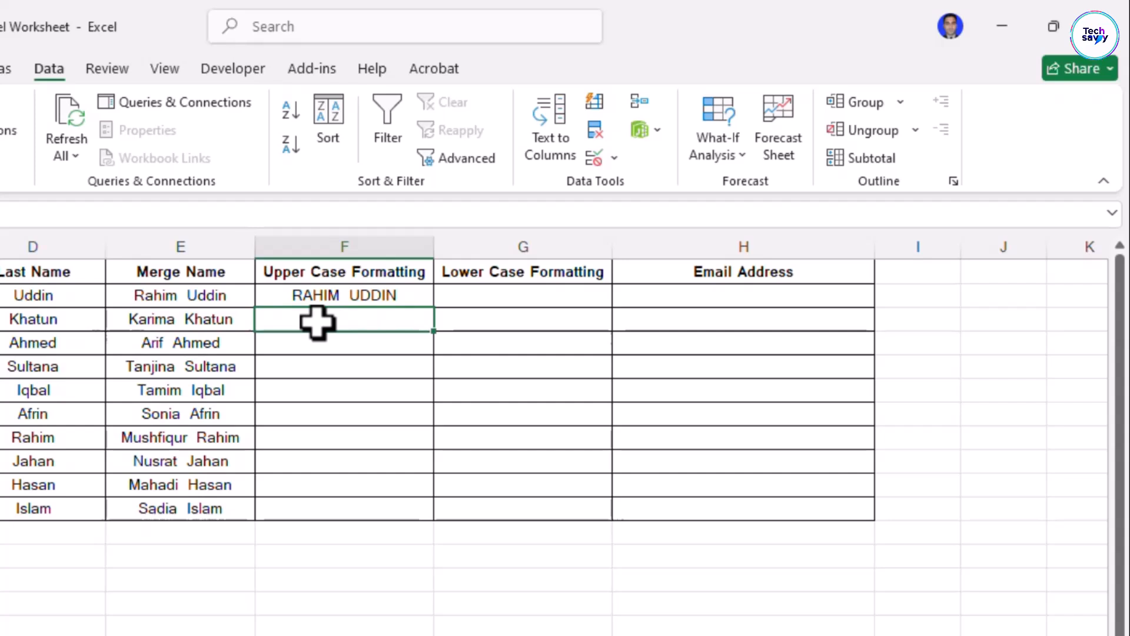
pyautogui.hotkey('ctrl', 'e')
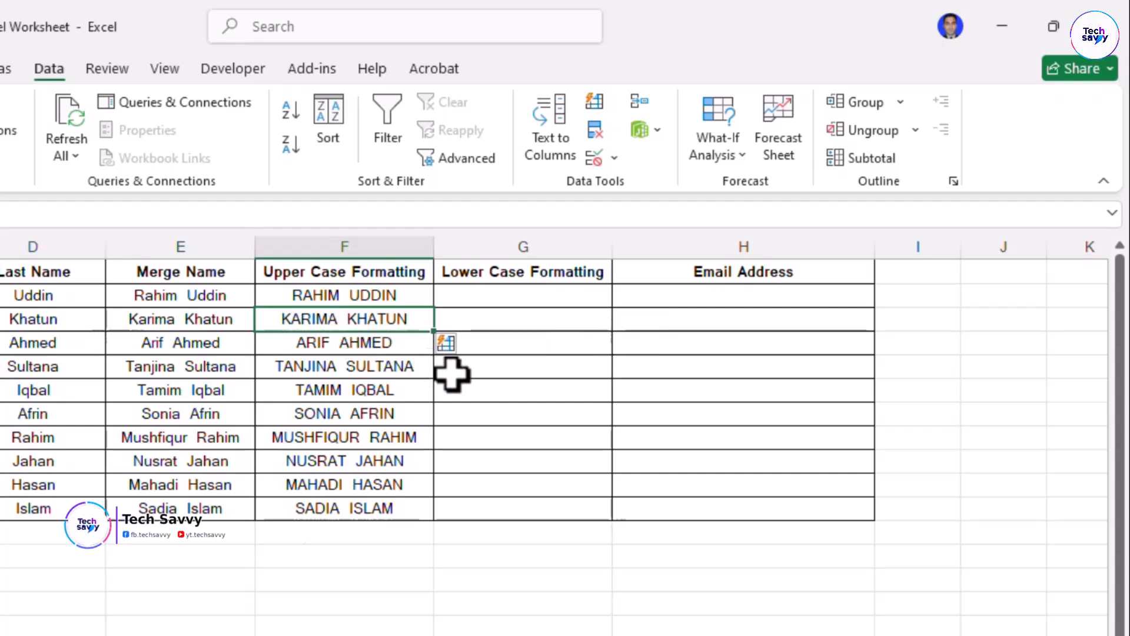
pyautogui.moveTo(351, 293); pyautogui.dragTo(376, 502)
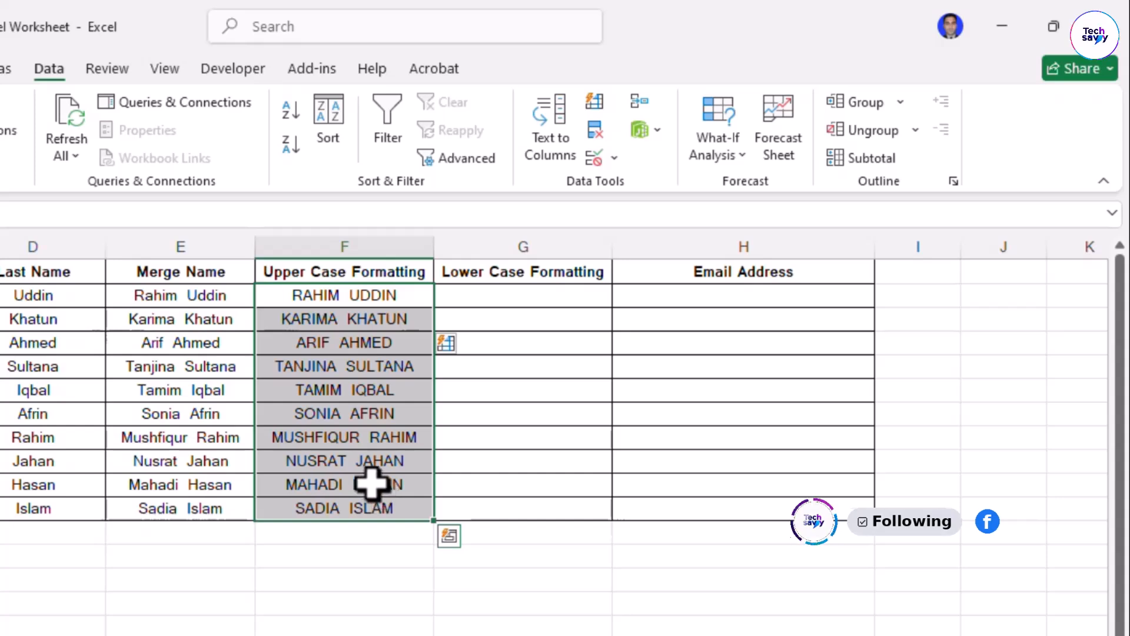
pyautogui.click(487, 297)
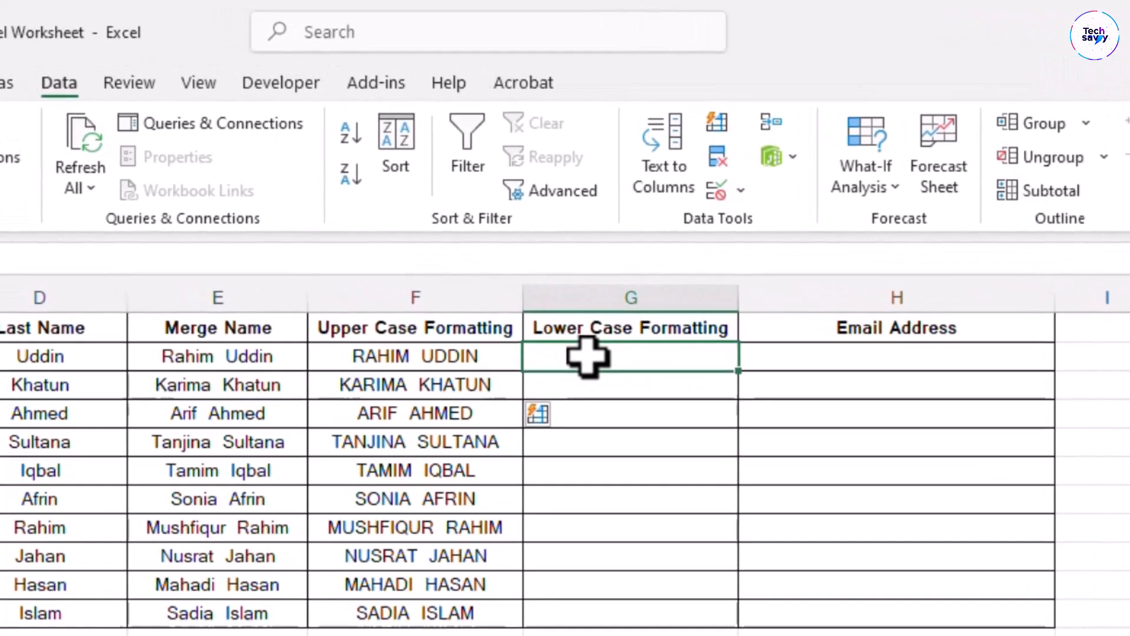
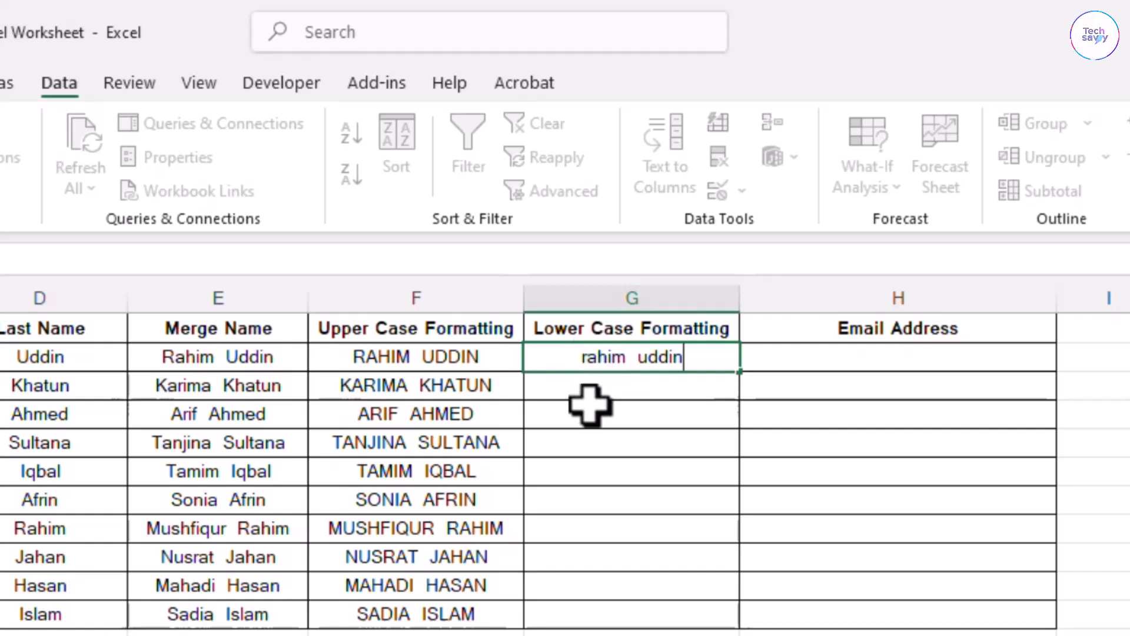
# Enter the first merged name in lowercase in G2, then Flash Fill the column with Ctrl+E
pyautogui.press('Return')
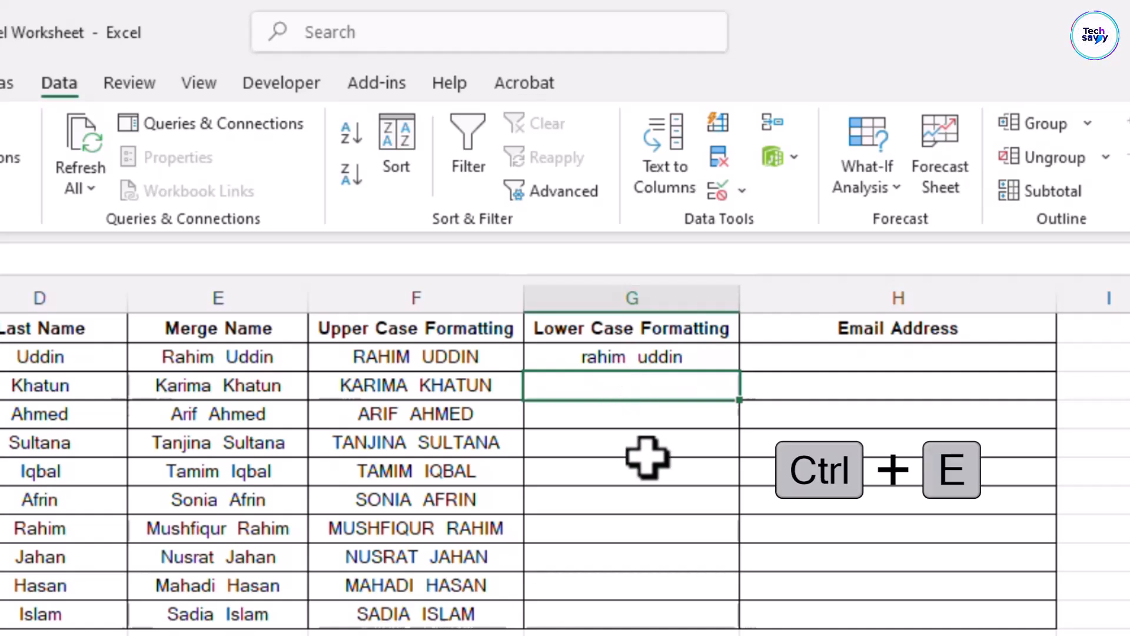
pyautogui.hotkey('ctrl', 'e')
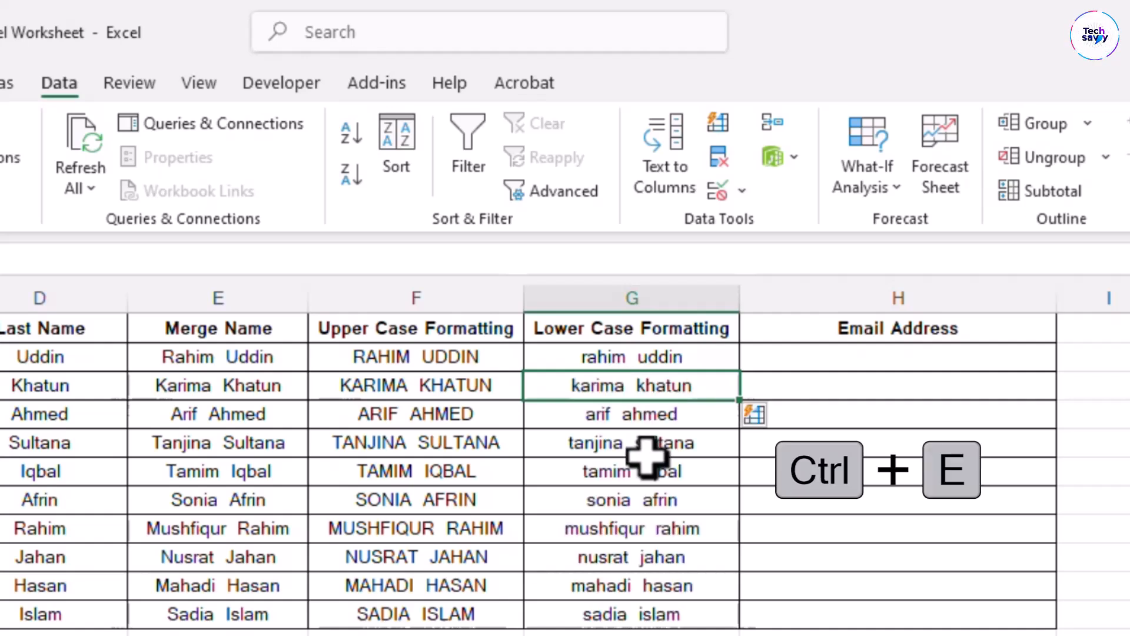
pyautogui.click(876, 355)
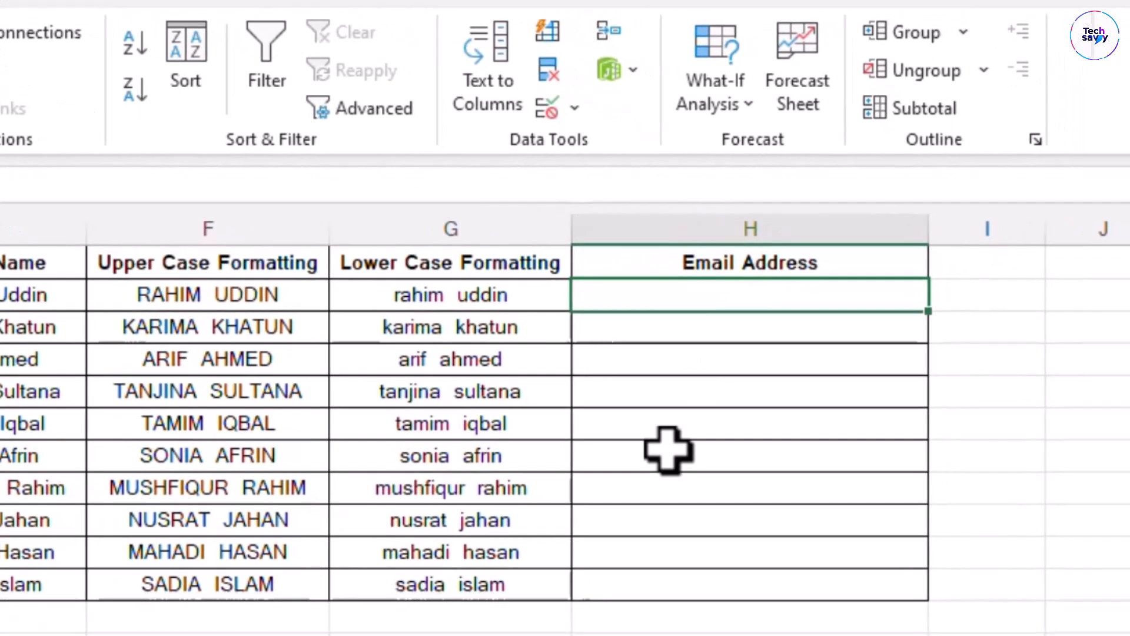
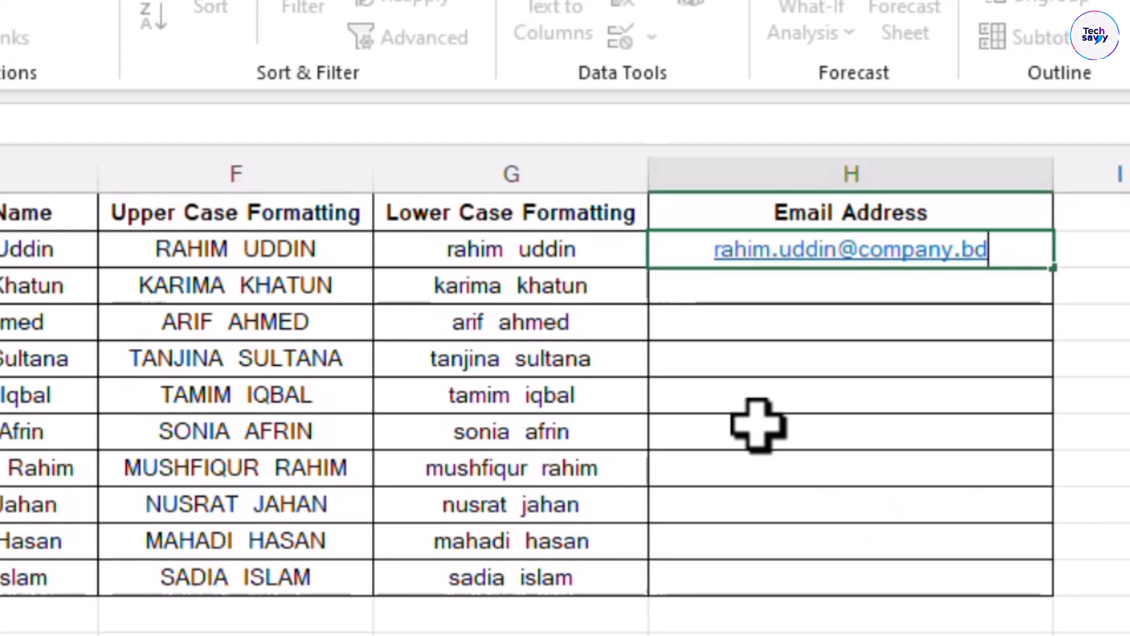
pyautogui.press('Return')
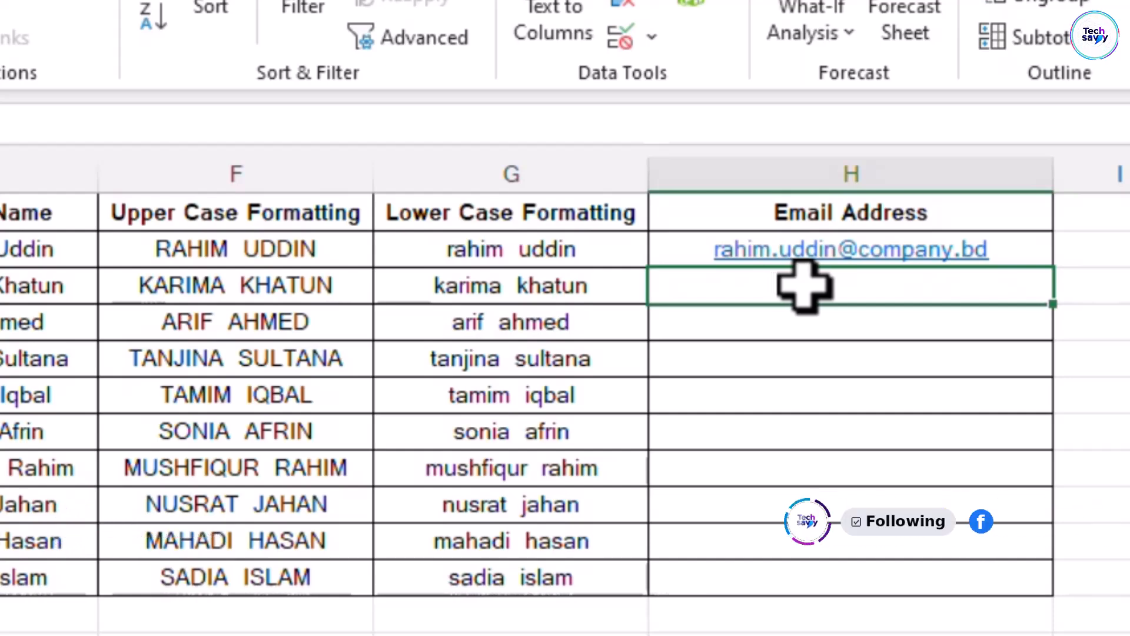
pyautogui.hotkey('ctrl', 'e')
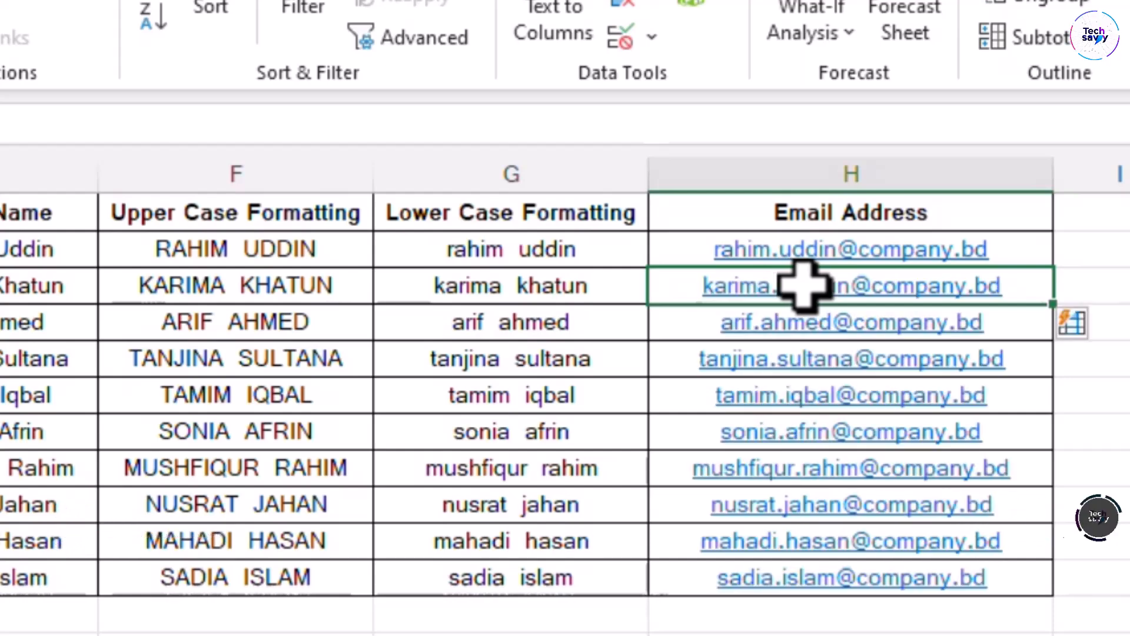
pyautogui.click(930, 617)
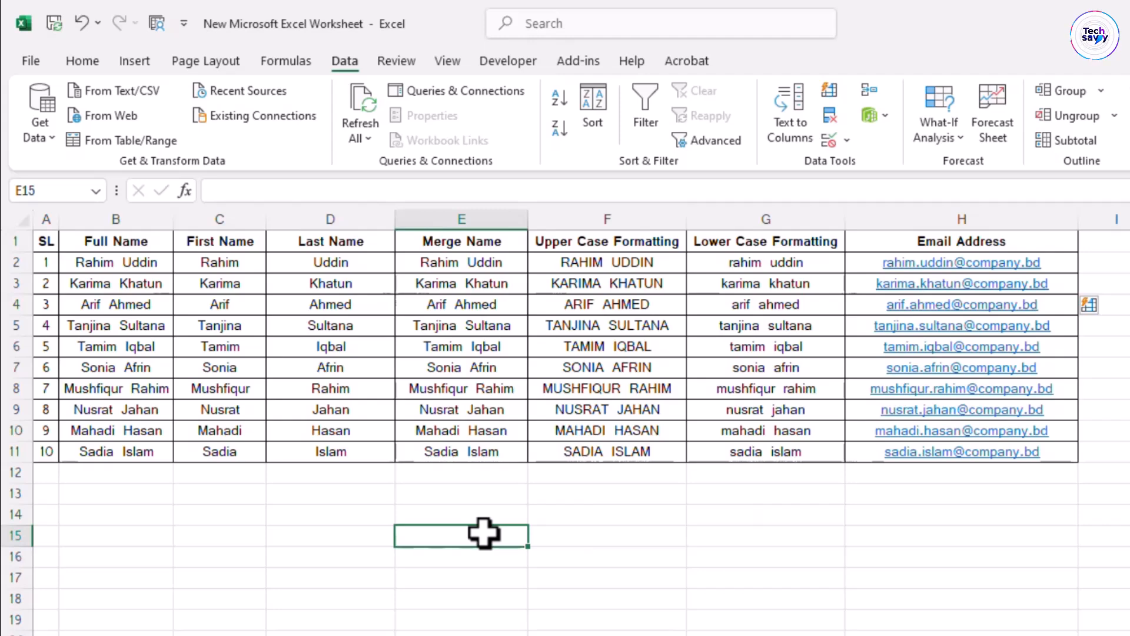
pyautogui.hotkey('ctrl', 'a')
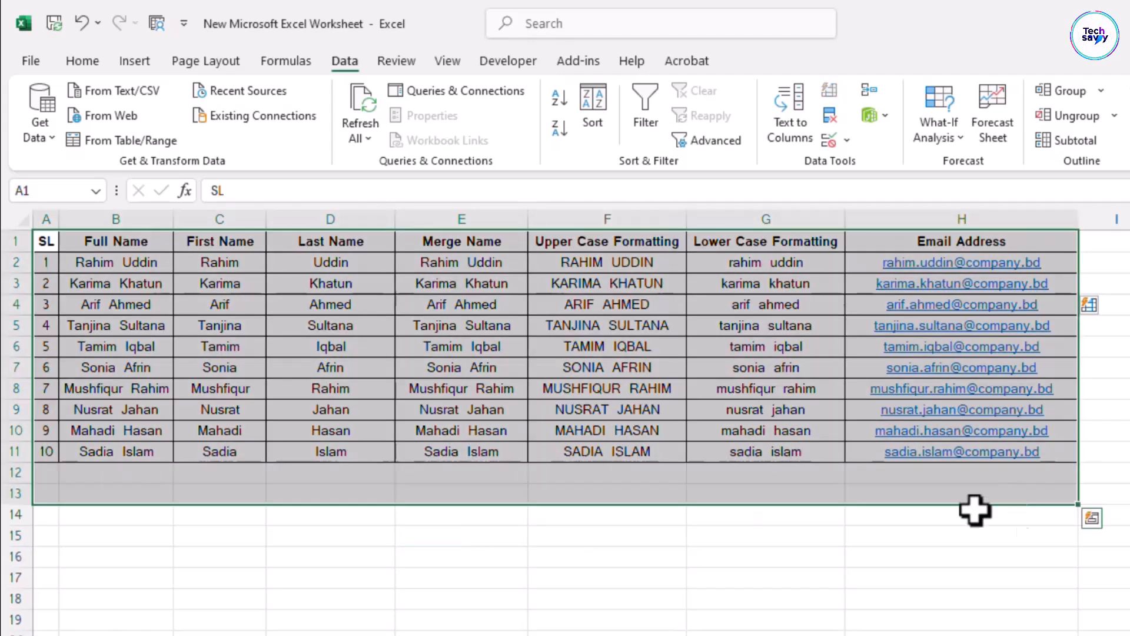
pyautogui.click(717, 556)
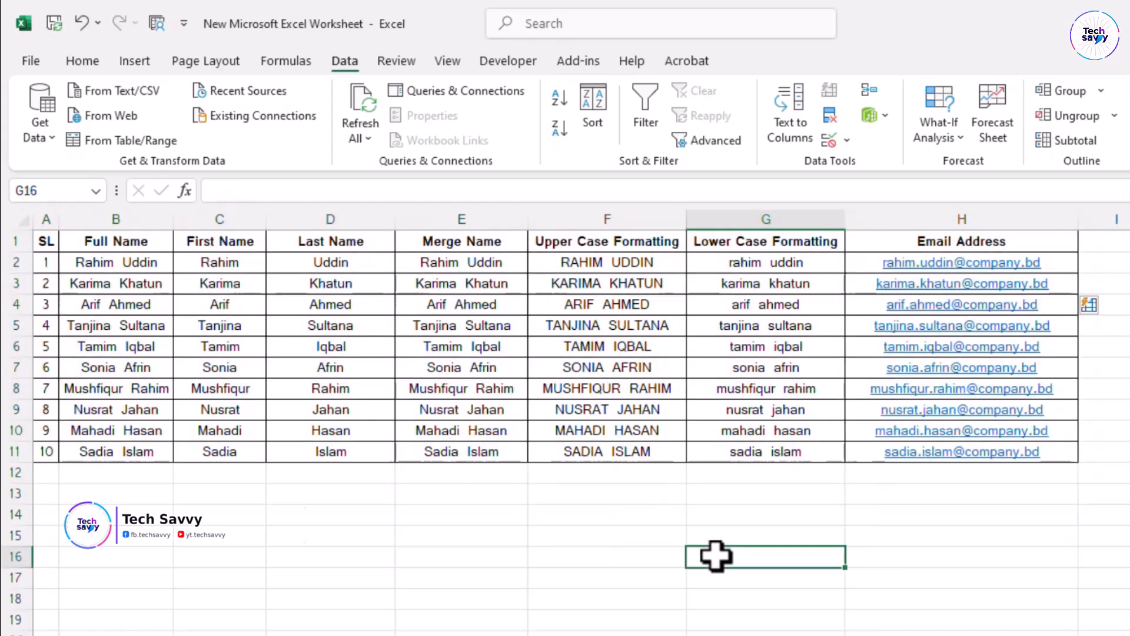